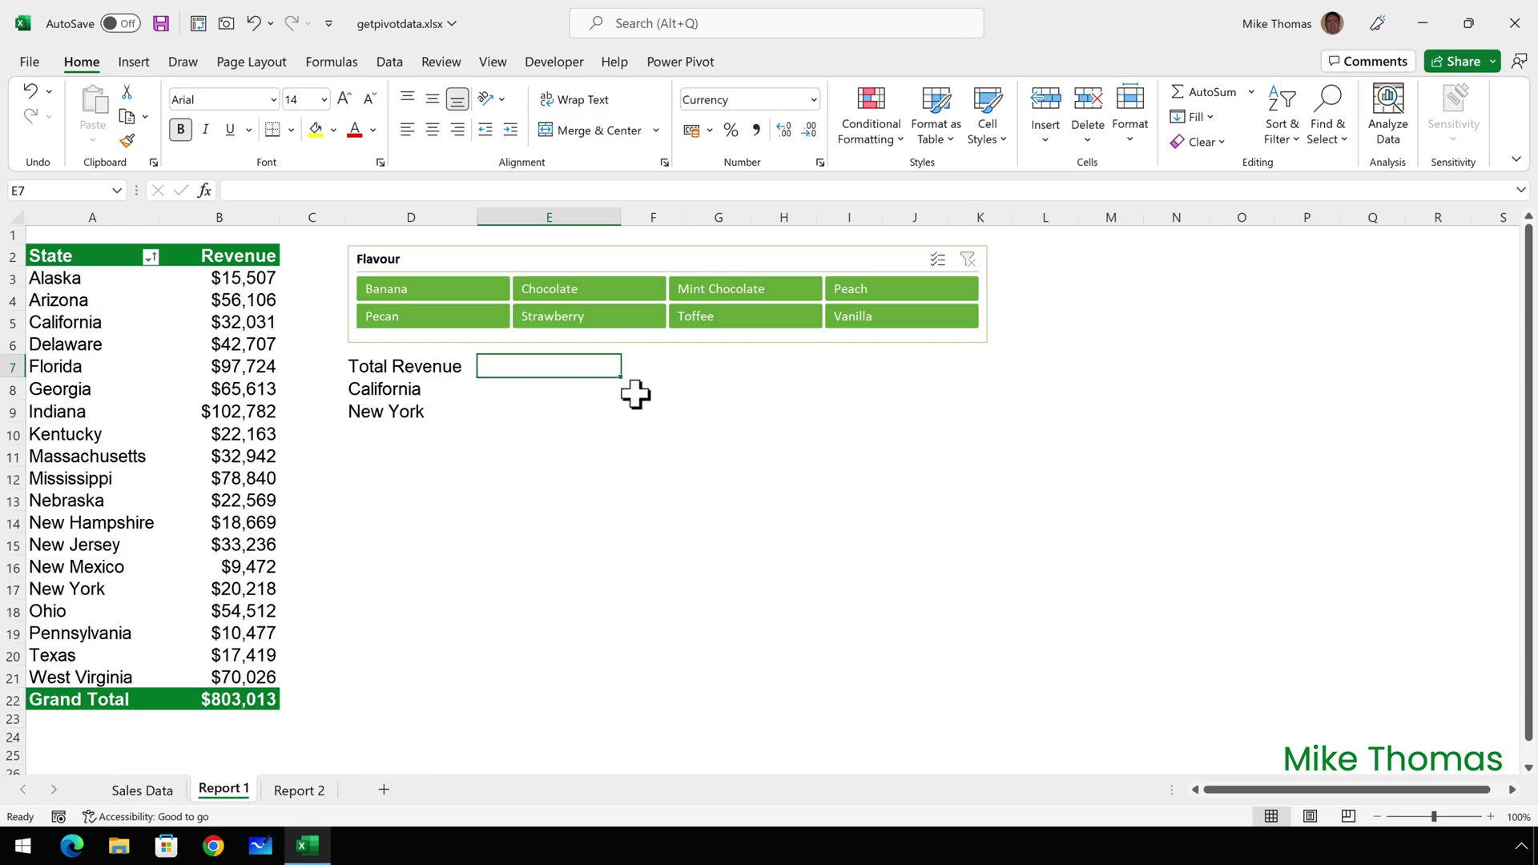
Link E7, E8 and E9 to pivot cells B22, B5 and B17 with plain references.
type("=")
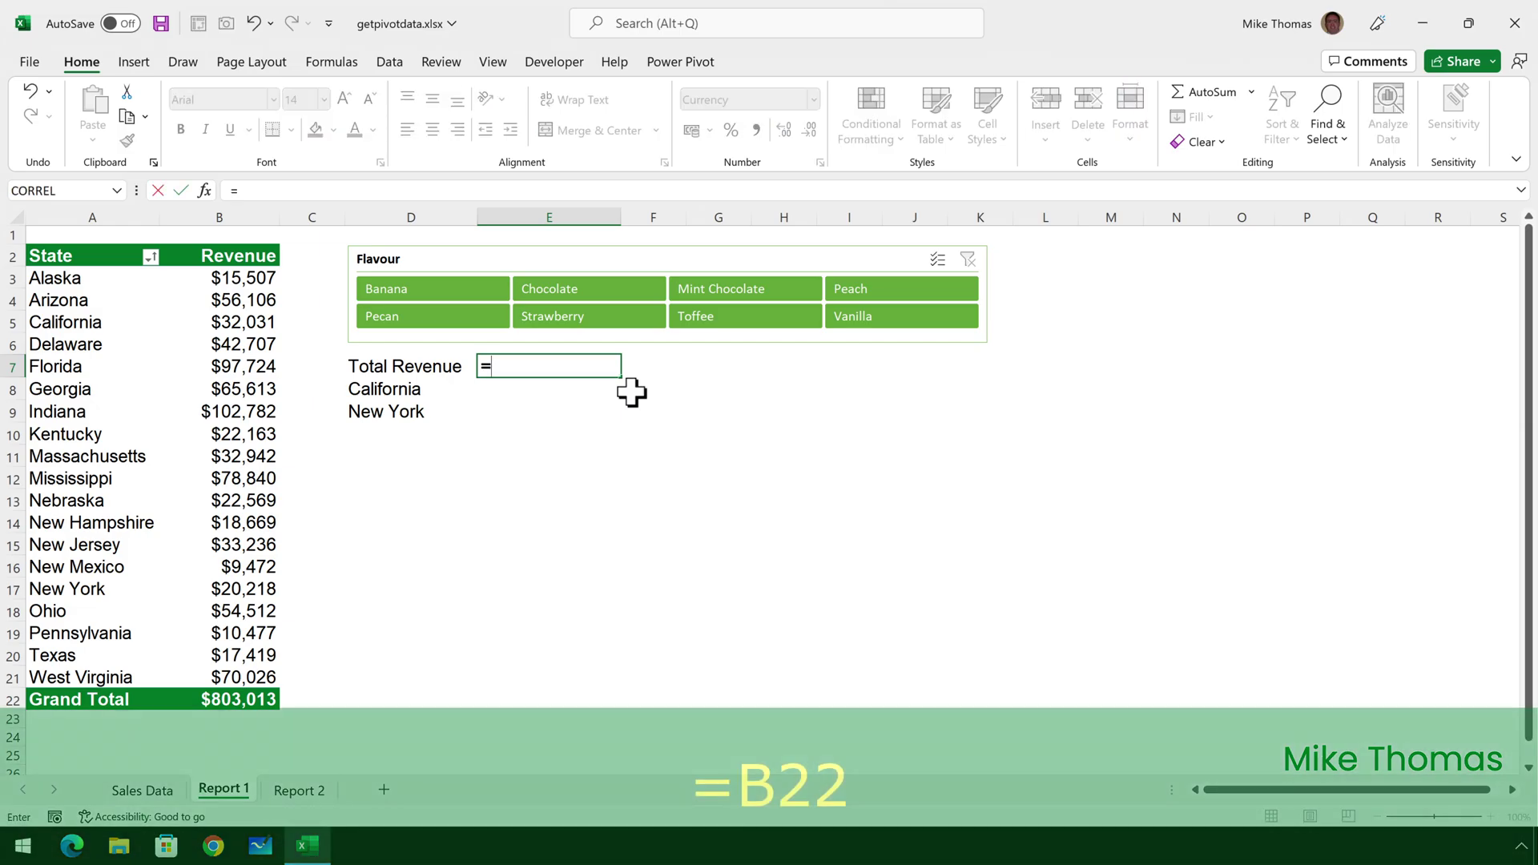
type("B22")
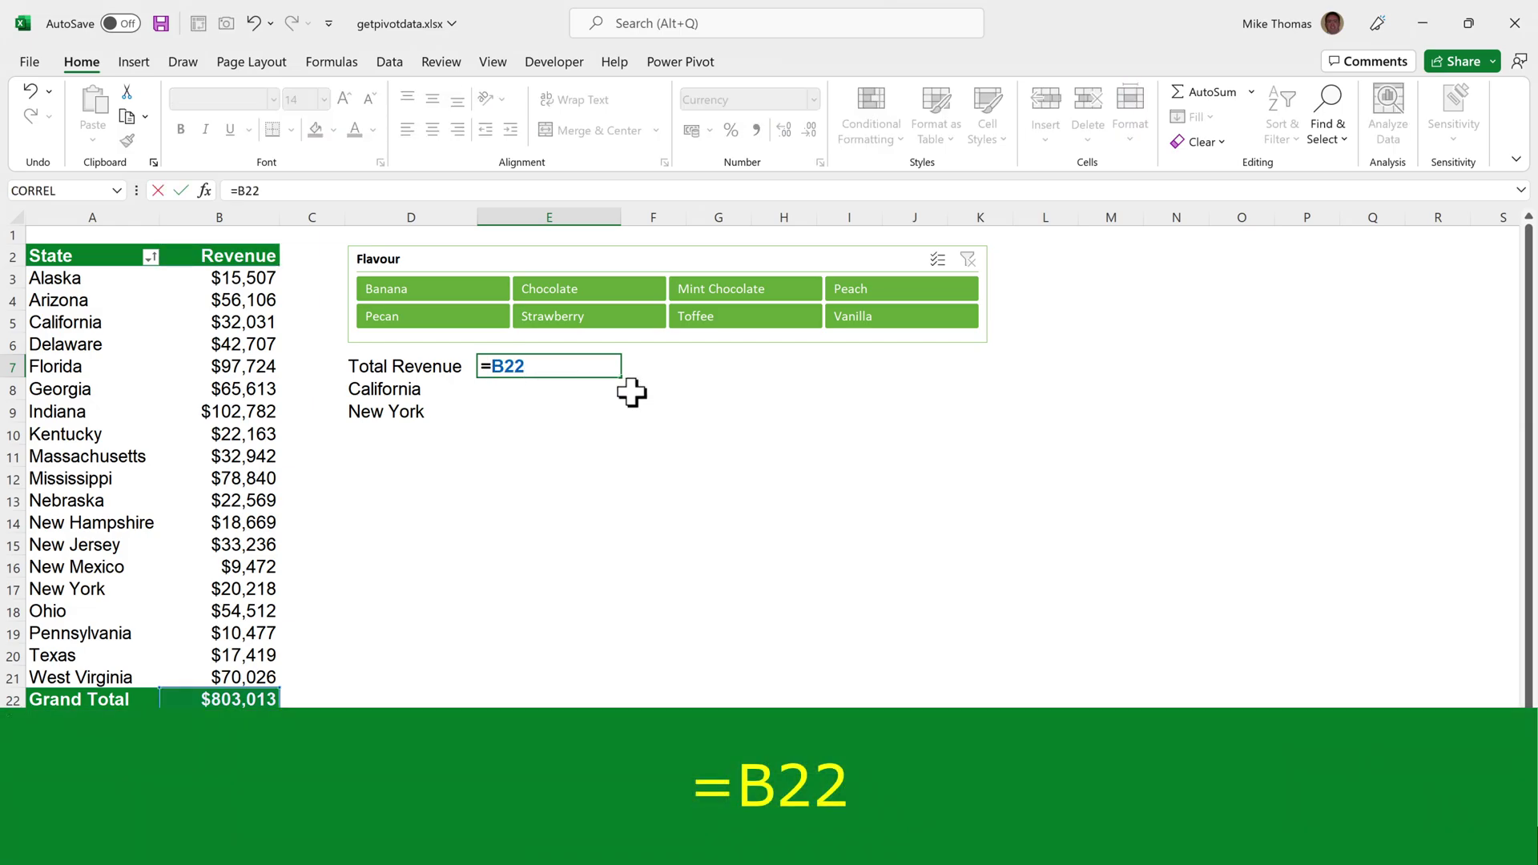
key("Return")
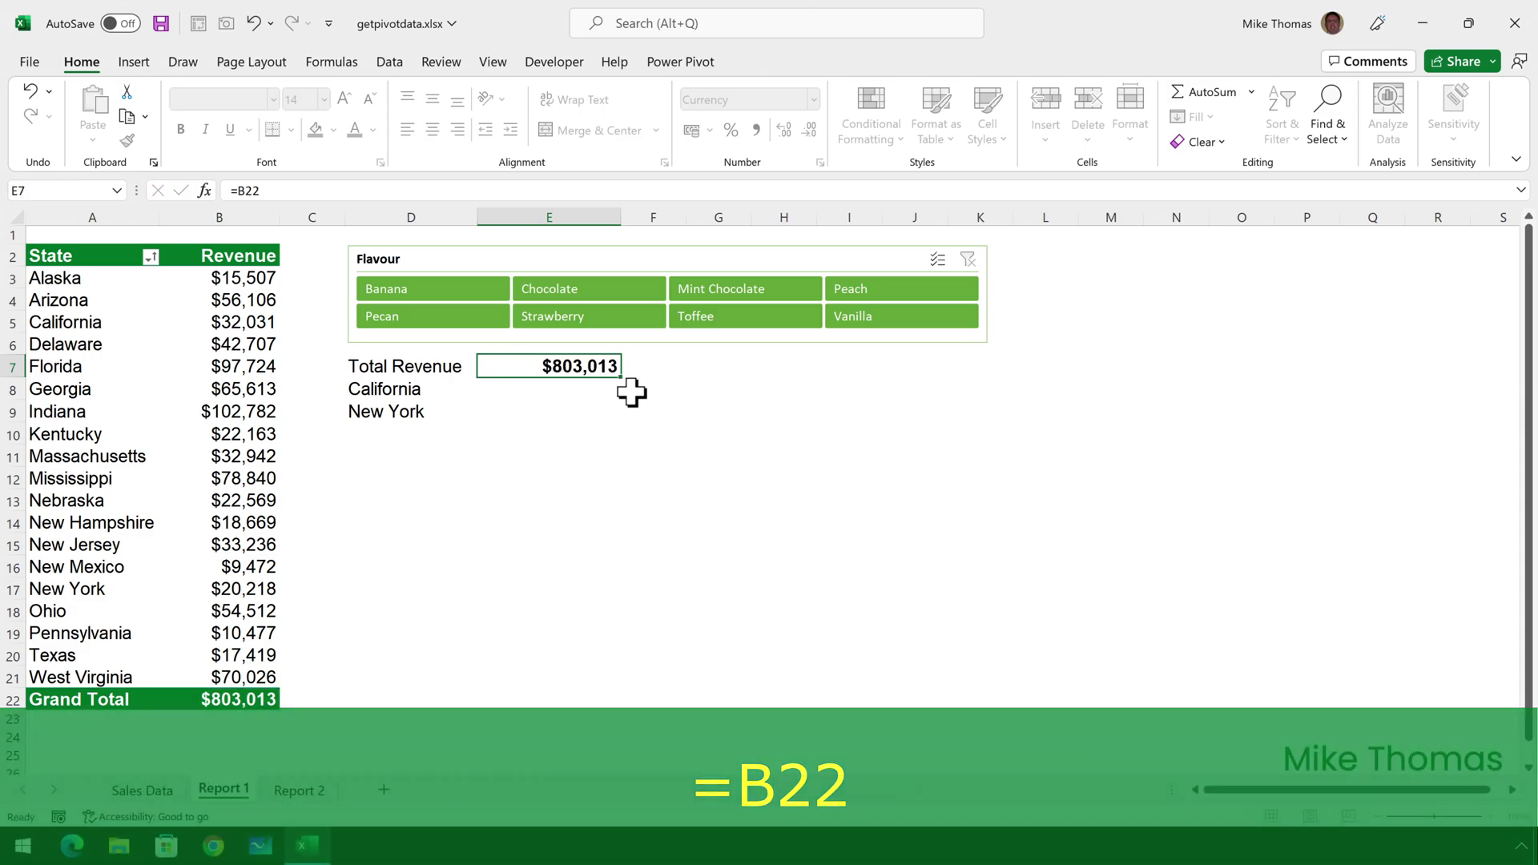
type("=")
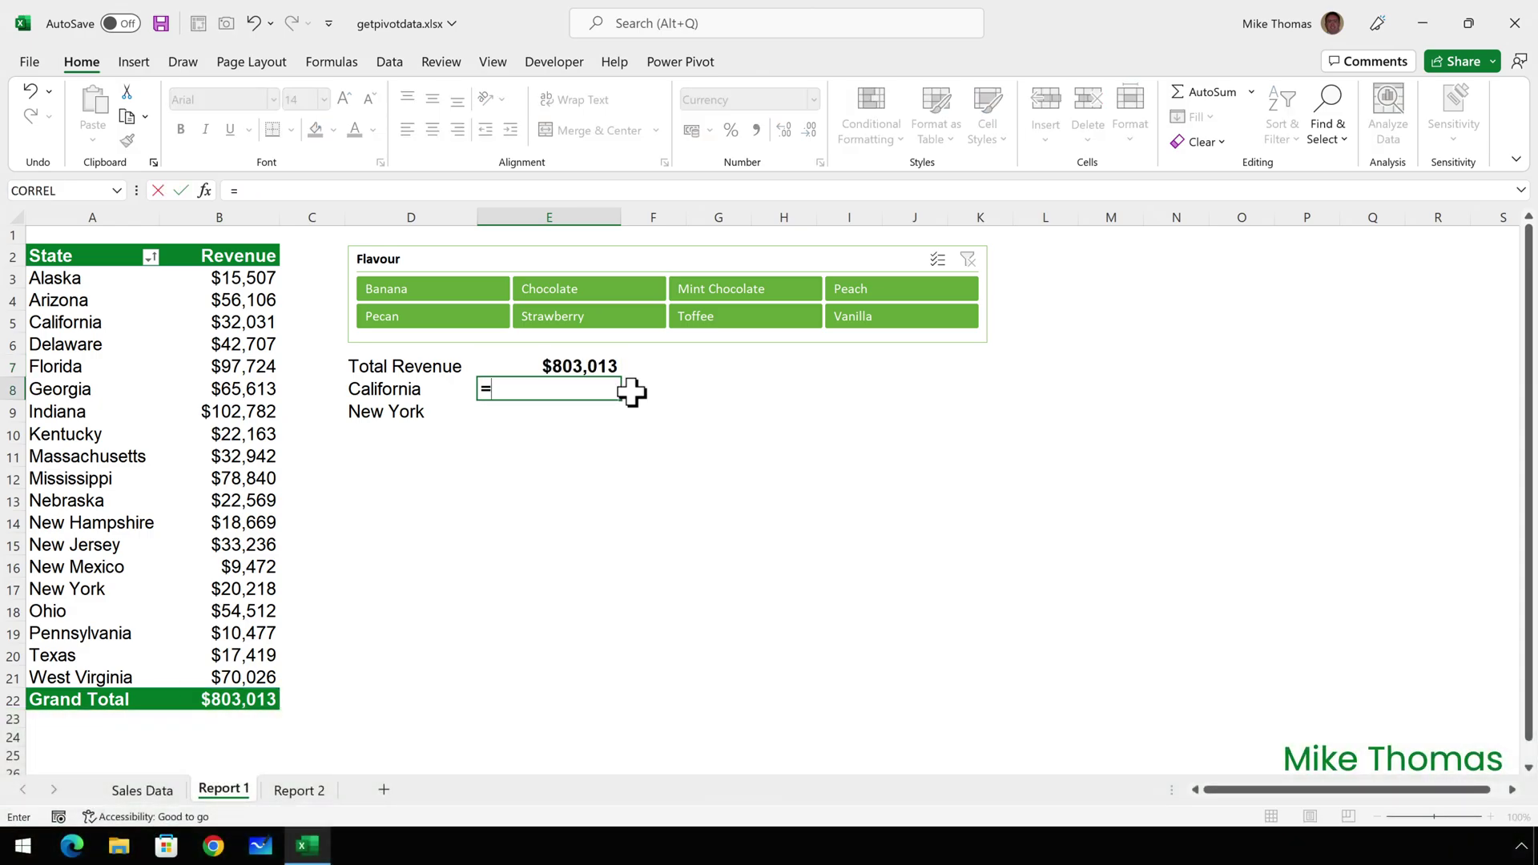
type("b5")
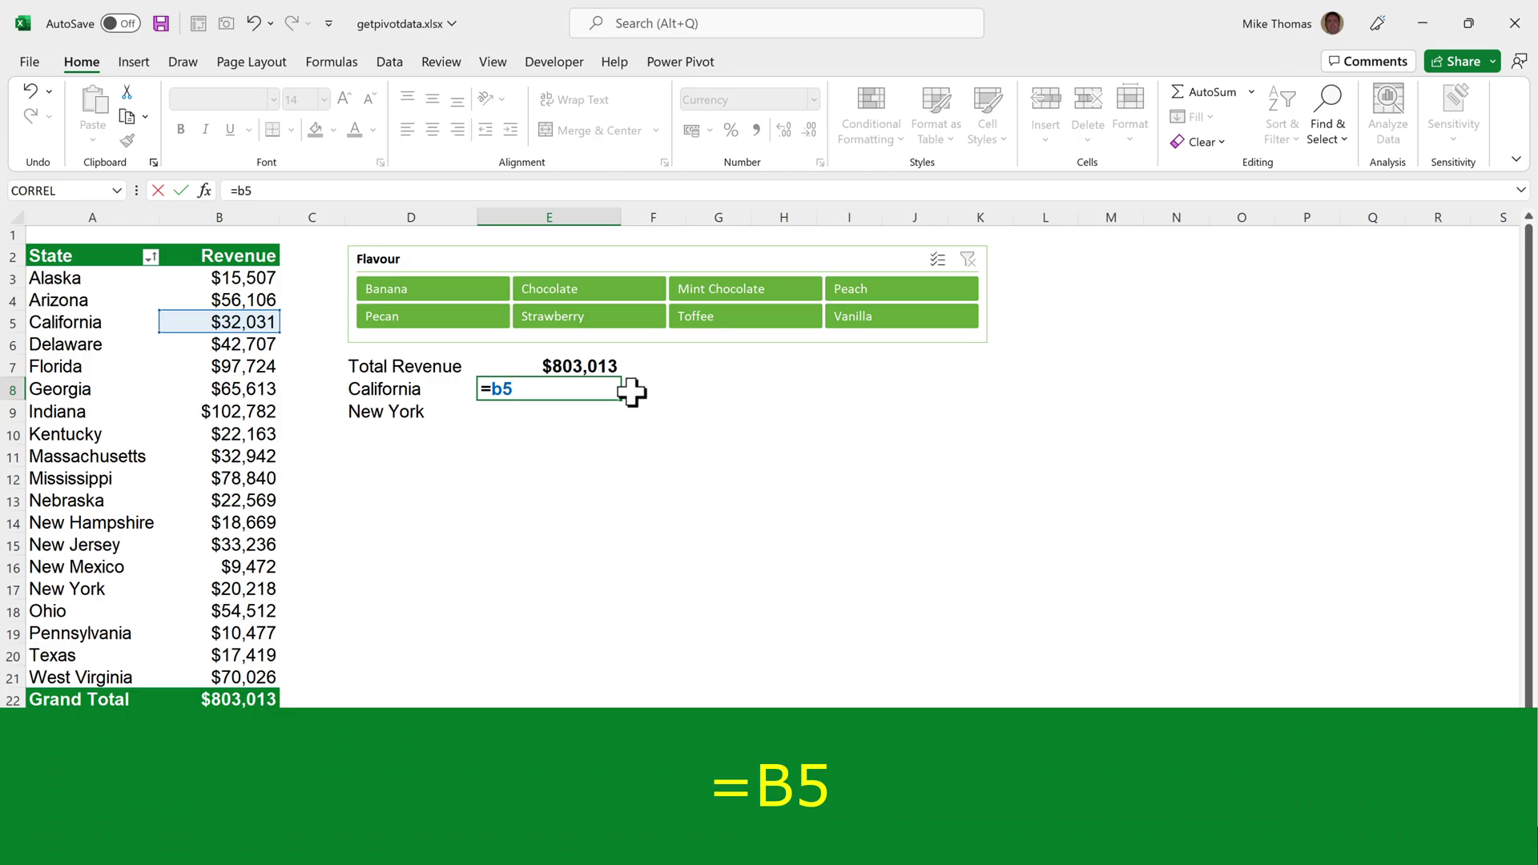
key("ctrl+Return")
key("Down")
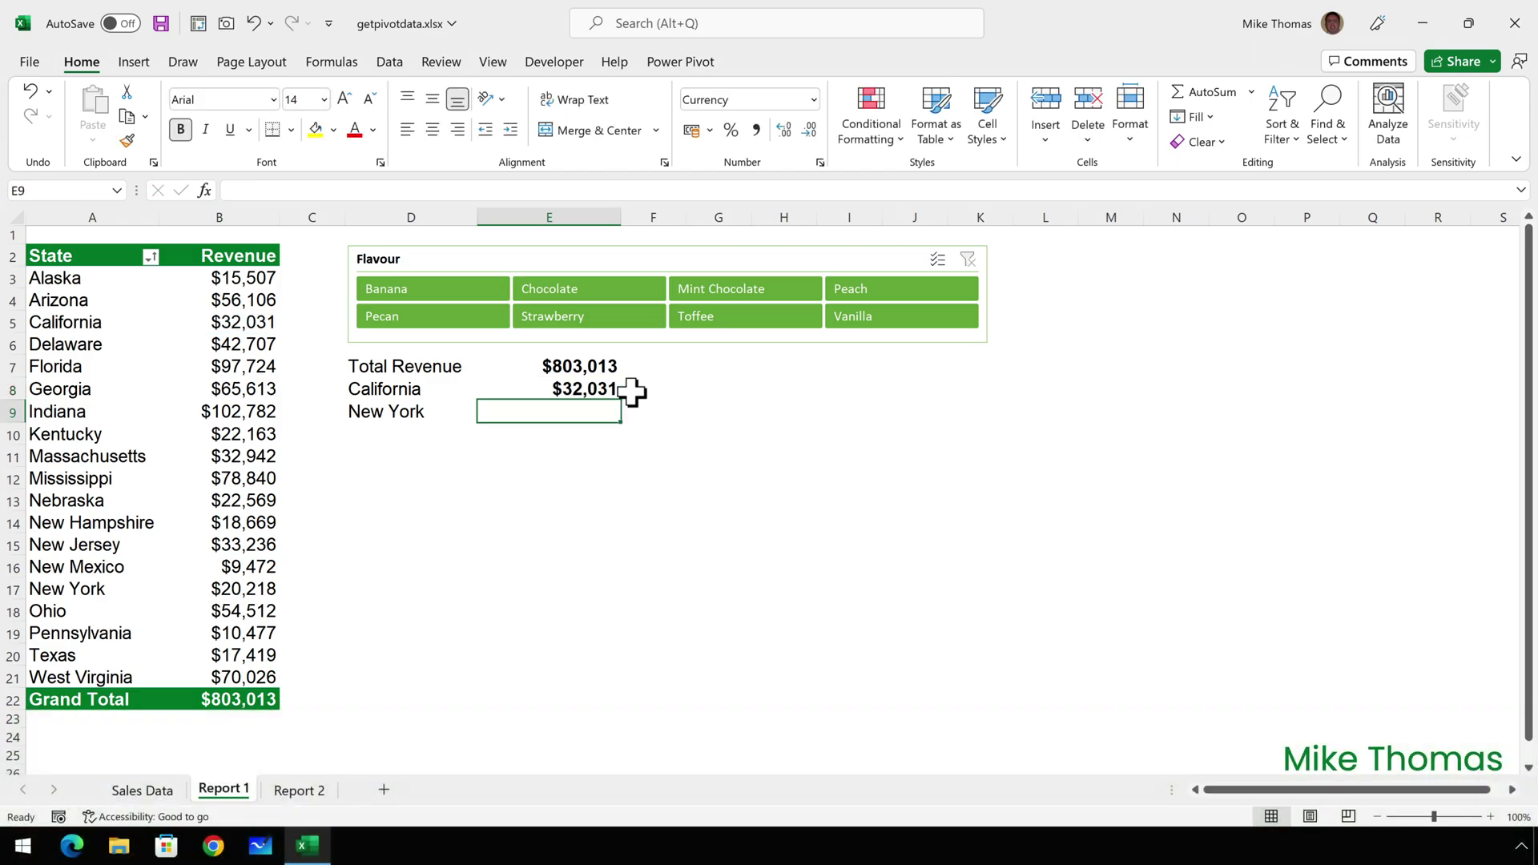
type("=b17")
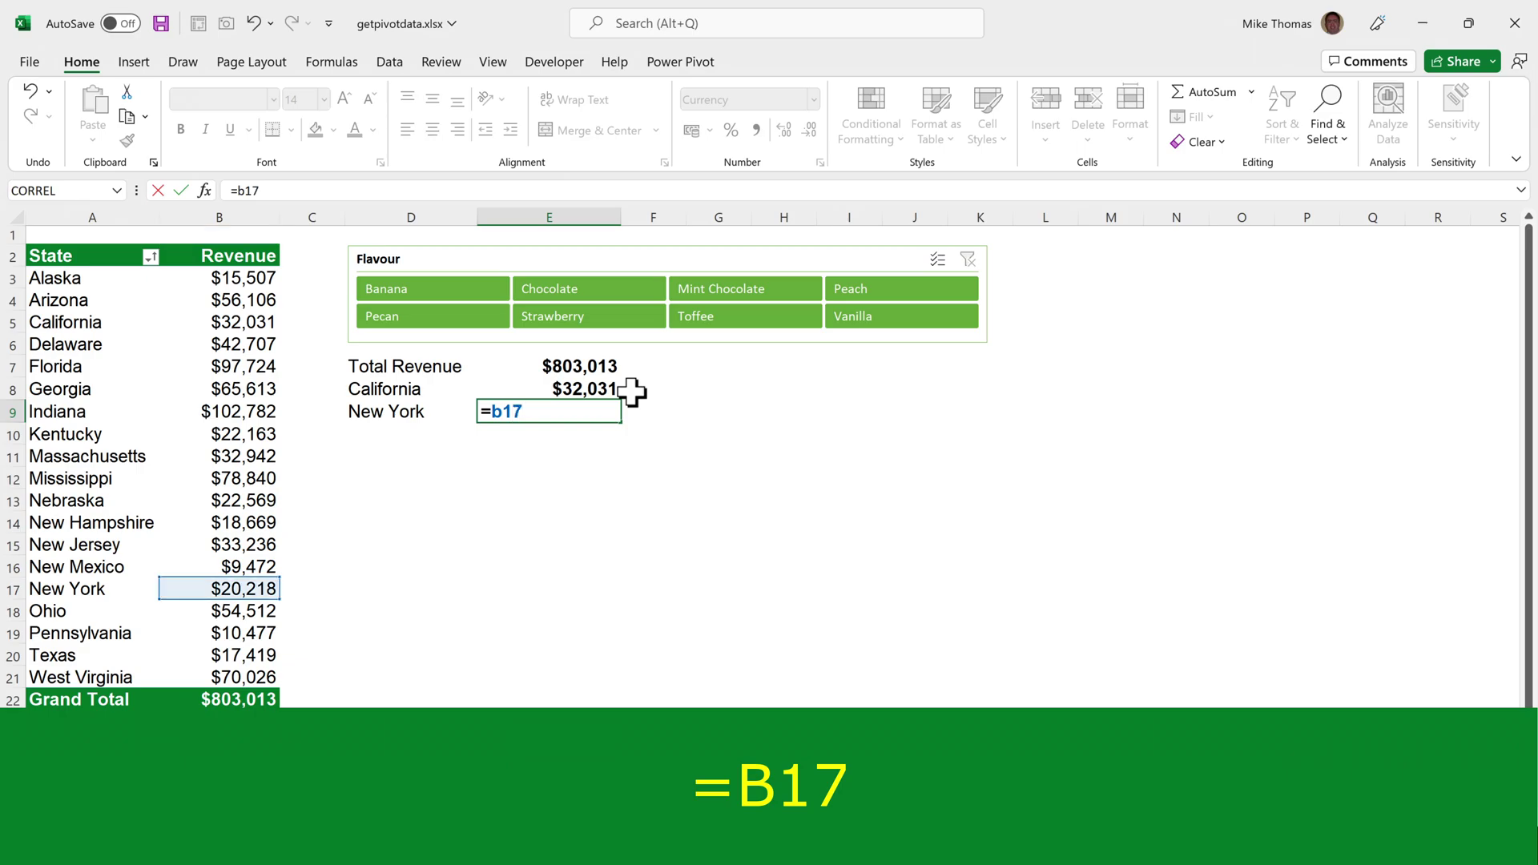
key("ctrl+Return")
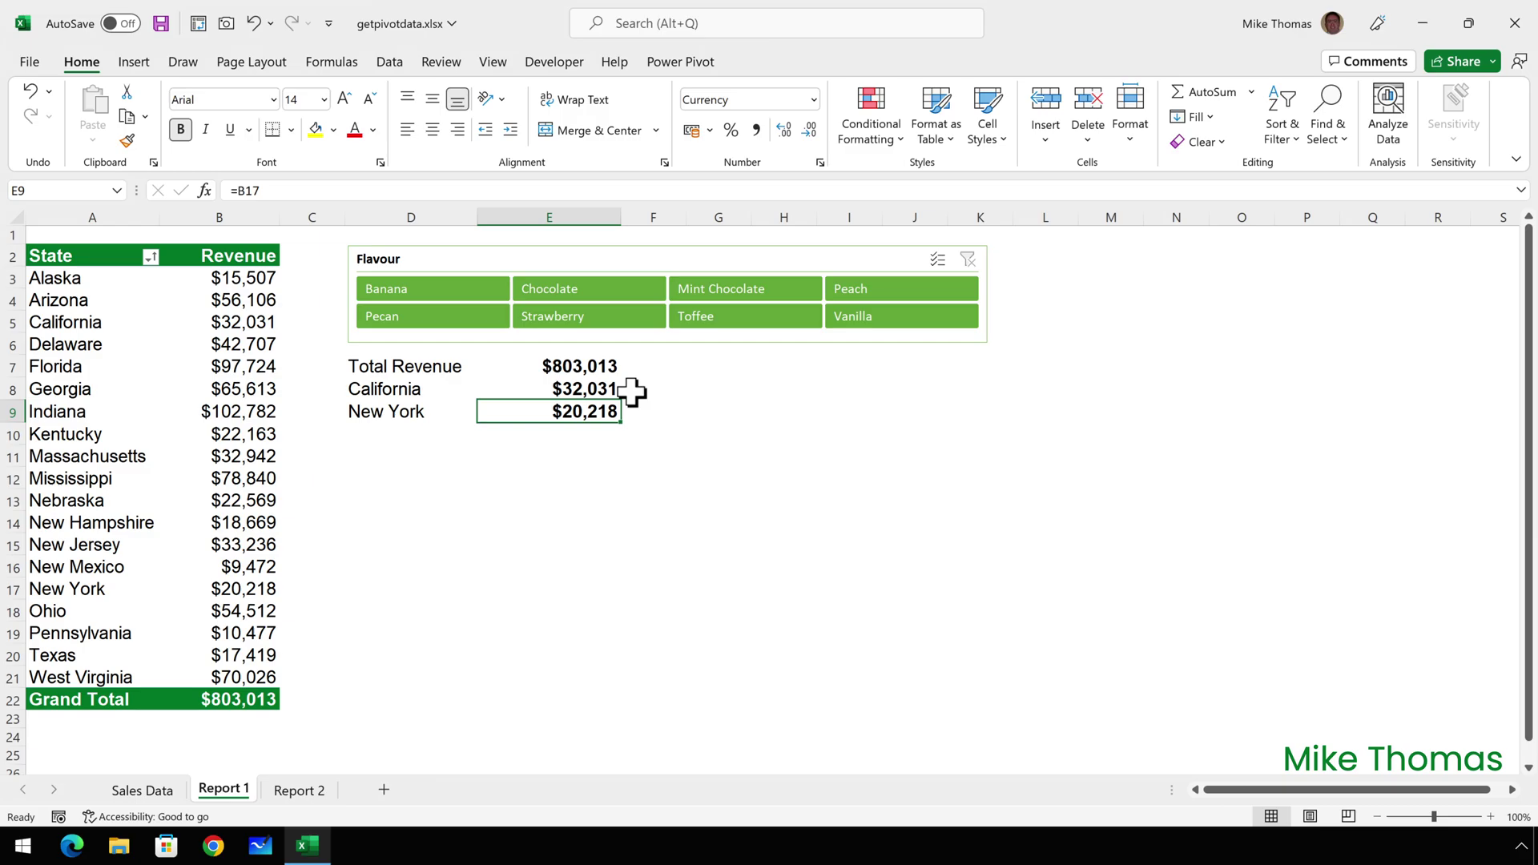
left_click_drag(601, 367, 601, 410)
key("Delete")
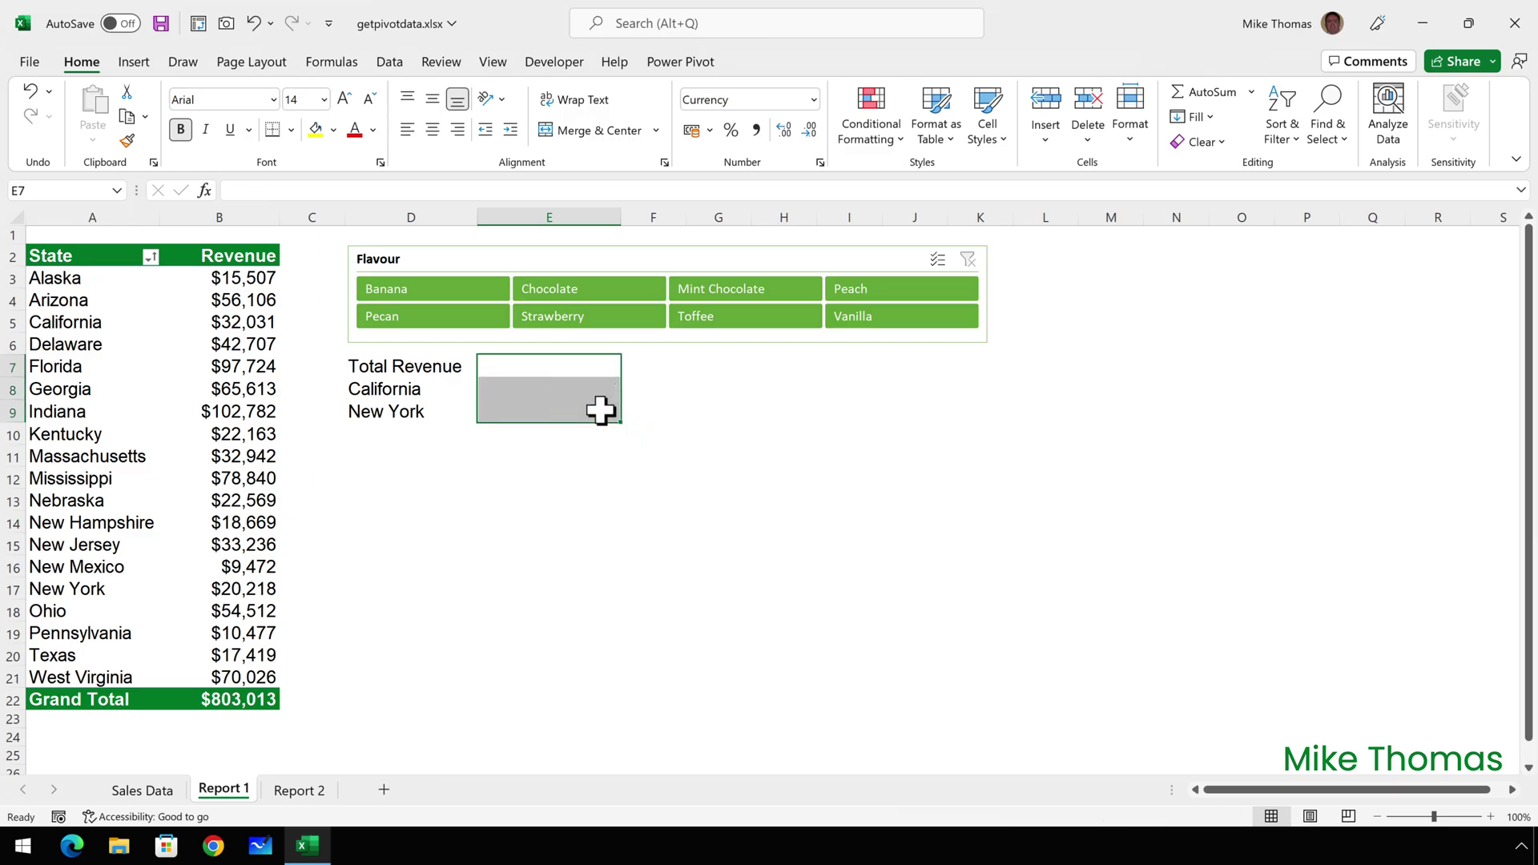
key("Up")
key("Down")
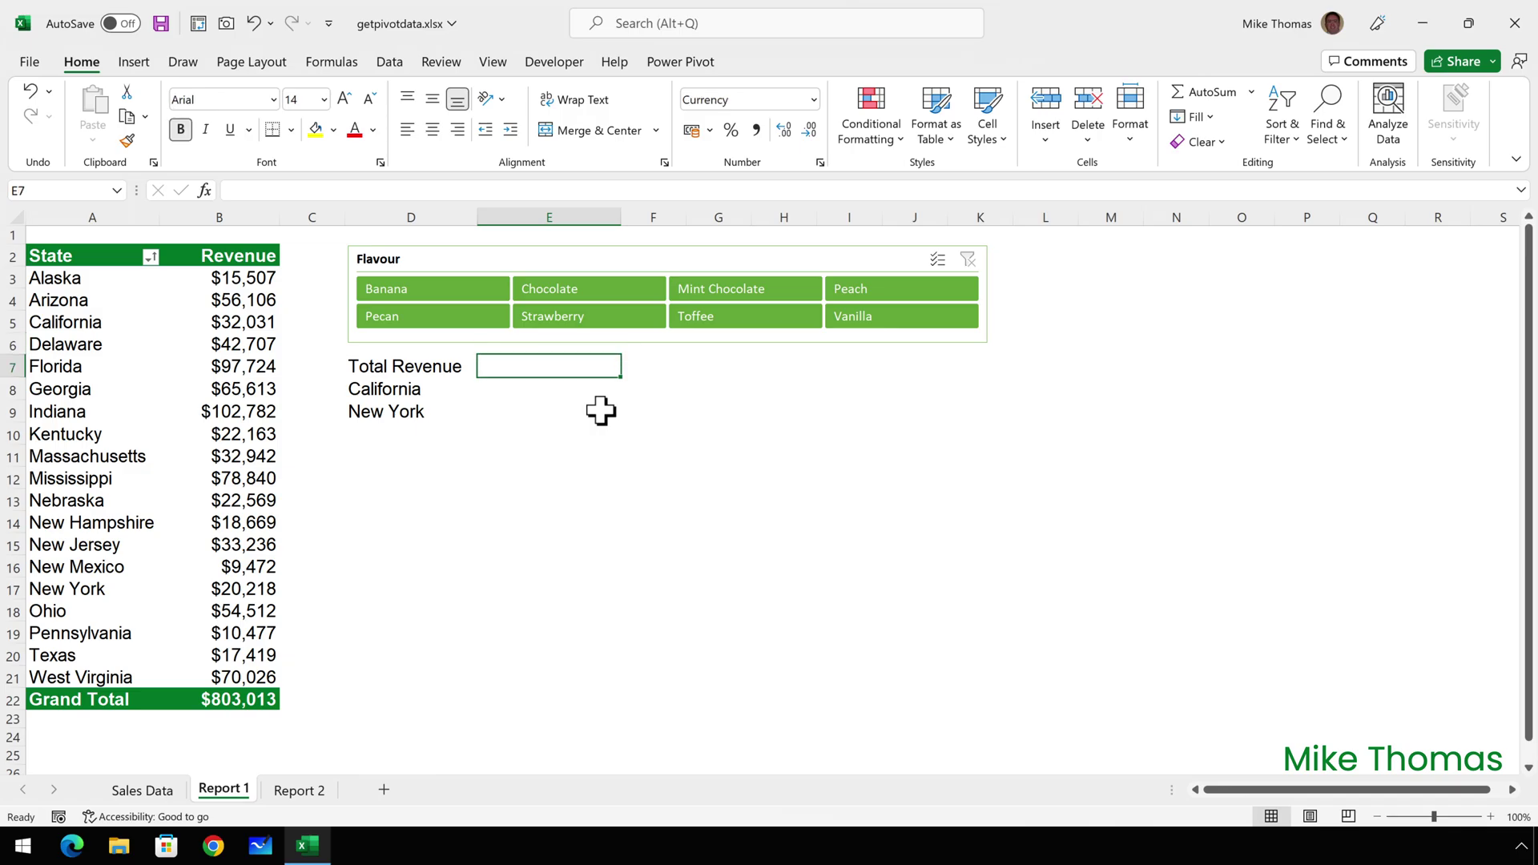
type("=")
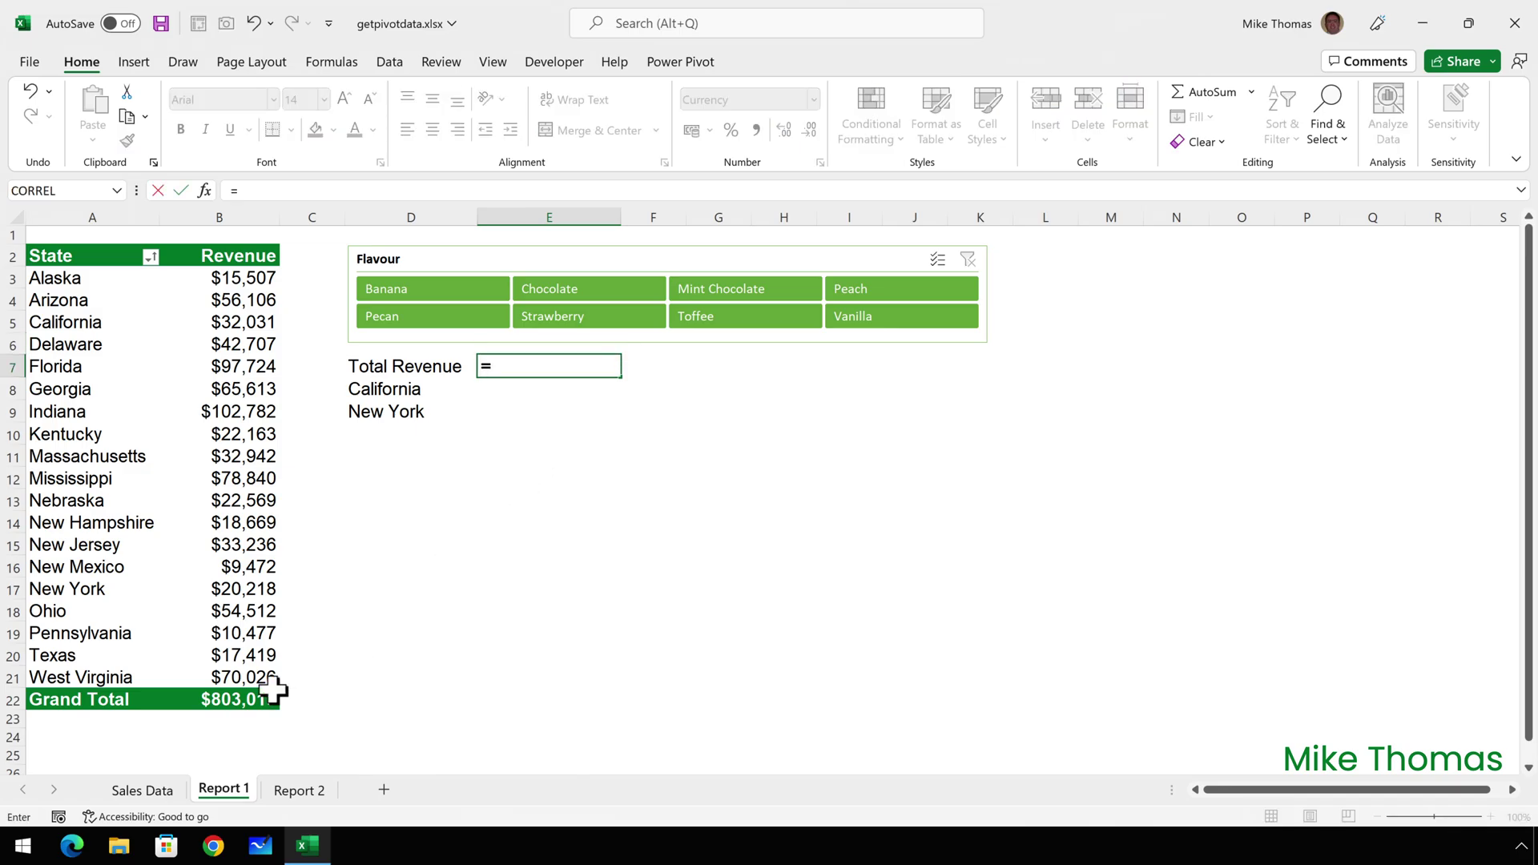
left_click(233, 703)
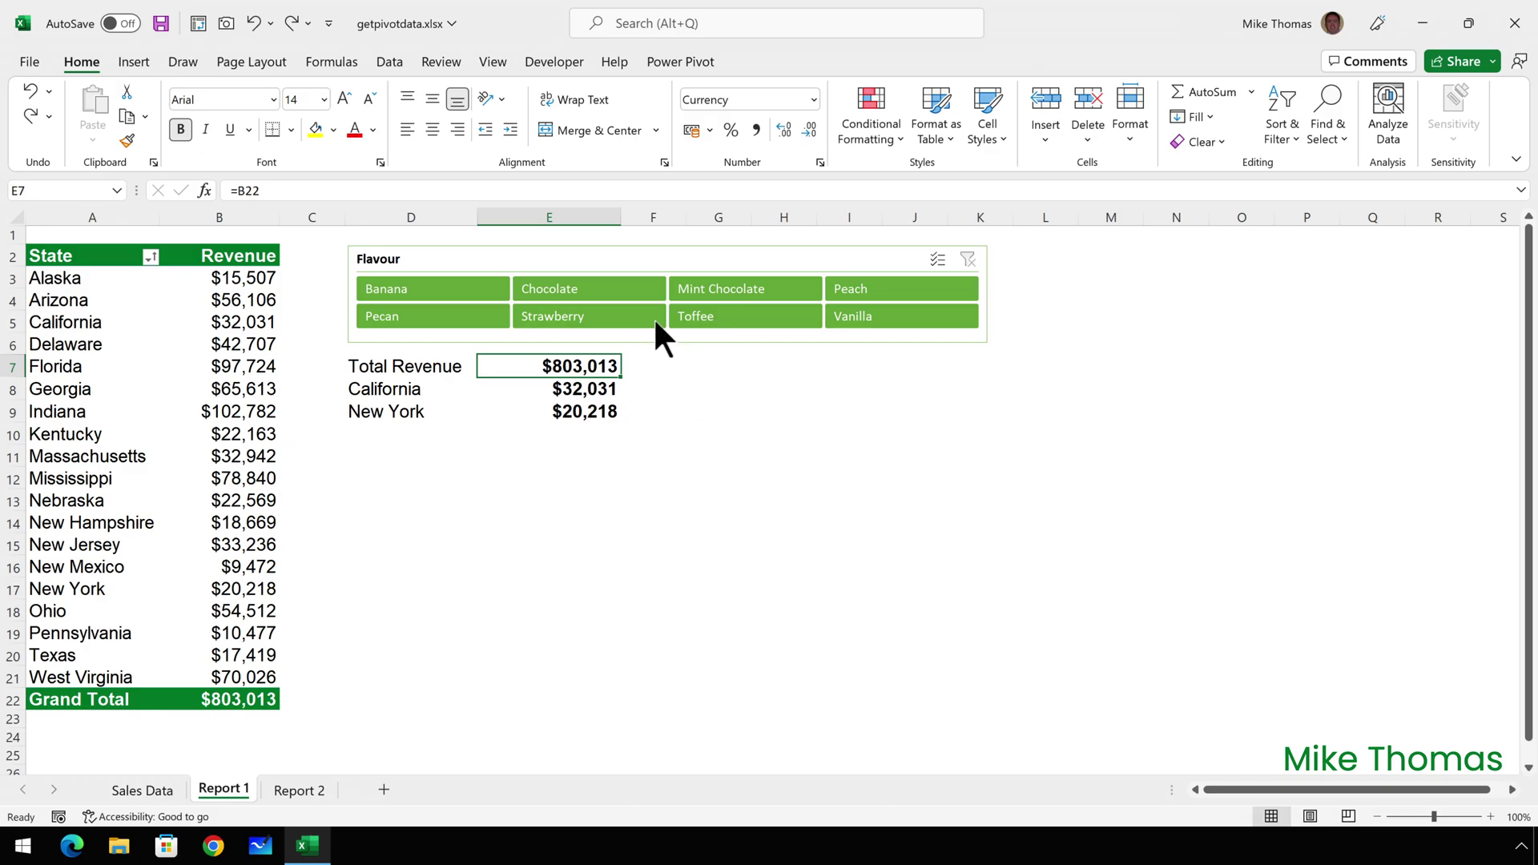
left_click(643, 289)
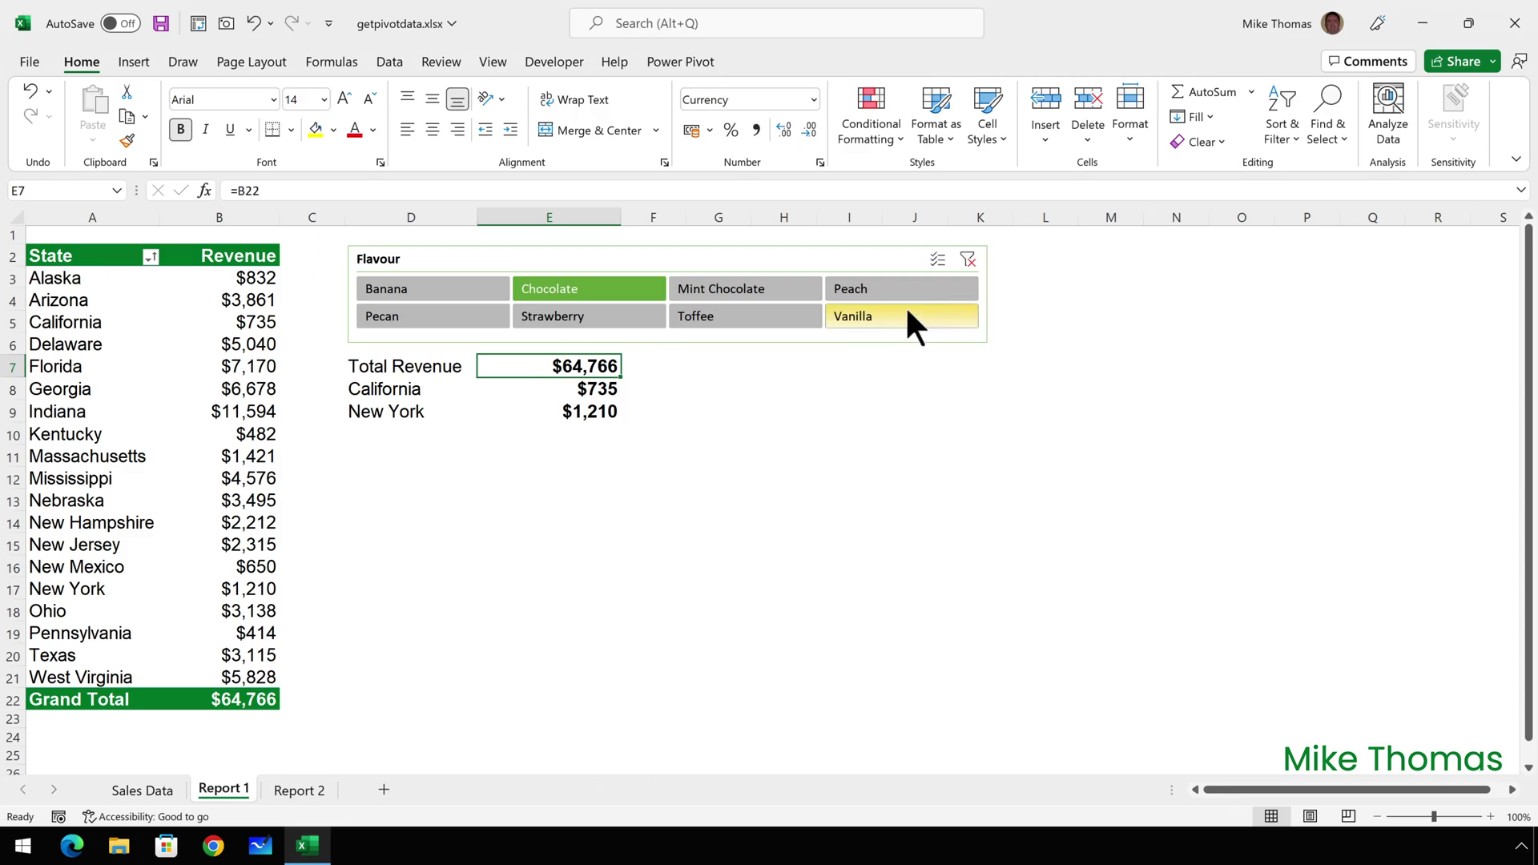
left_click(969, 257)
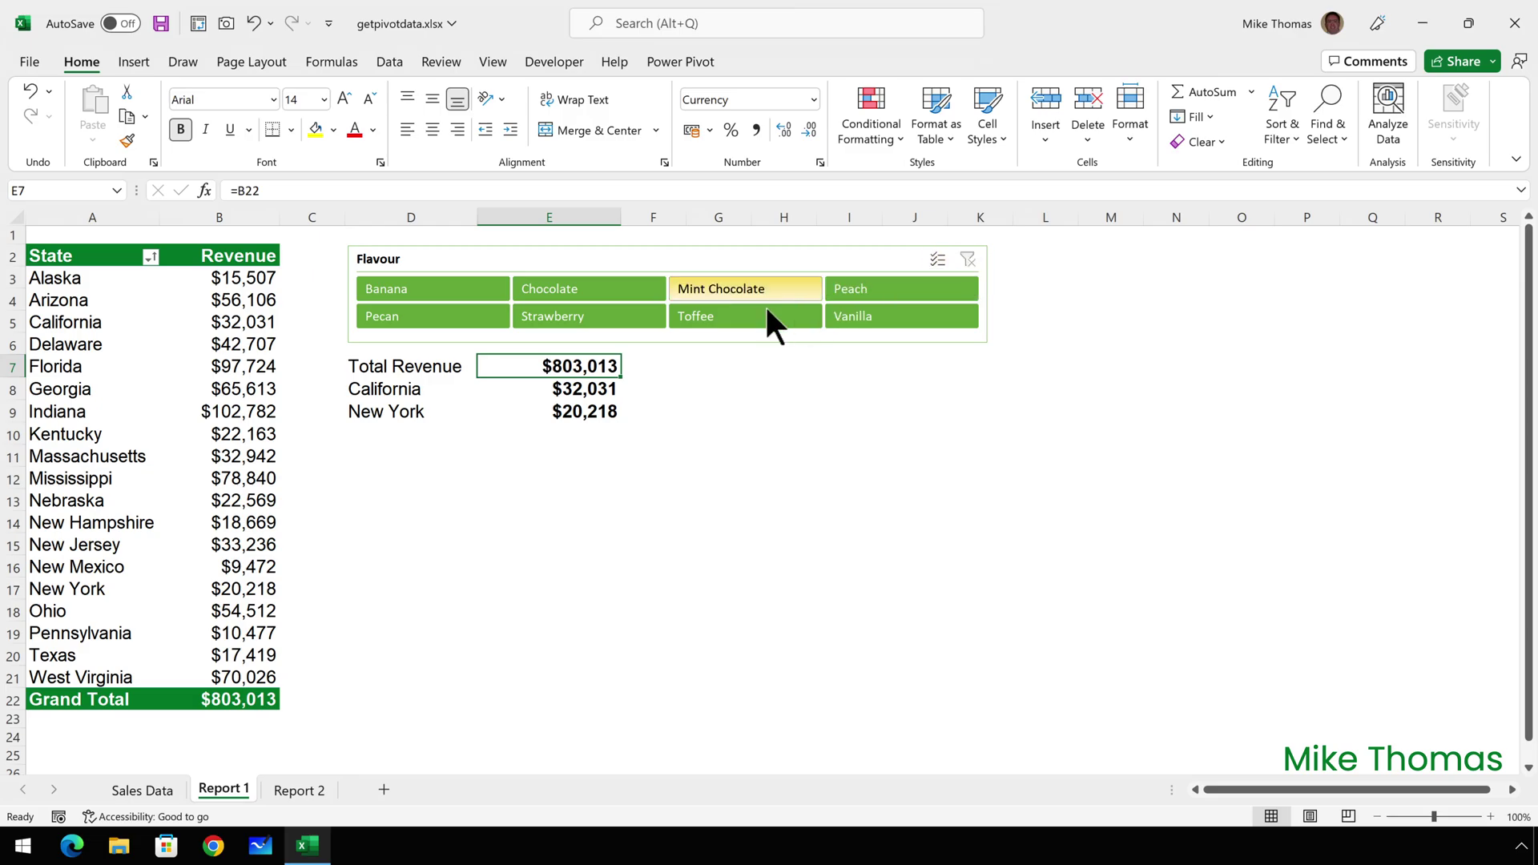
Sort the pivot table's states by revenue from largest to smallest.
left_click(264, 346)
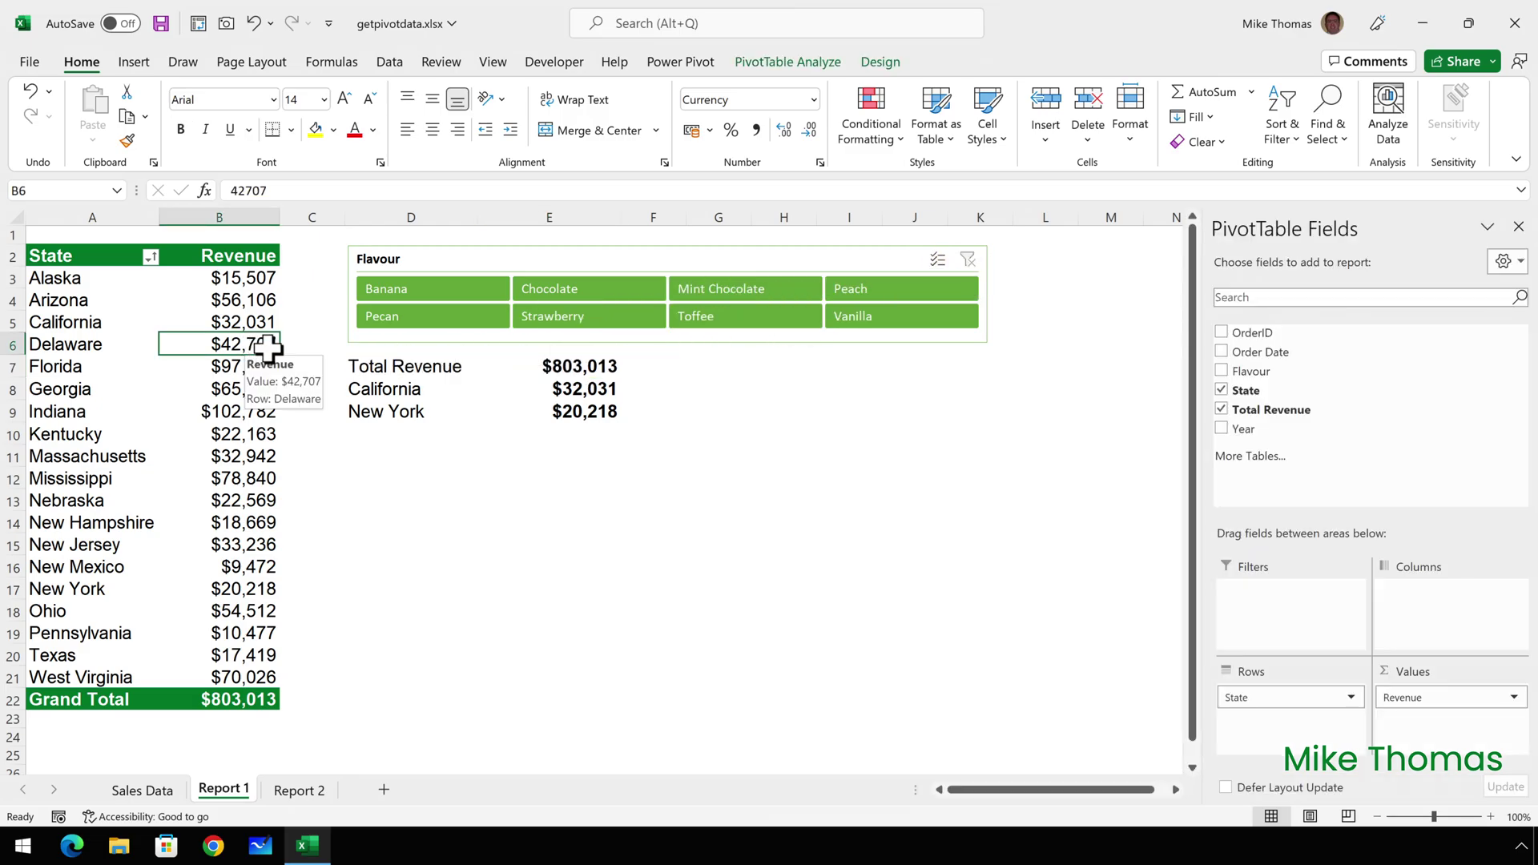
right_click(268, 346)
mouse_move(441, 515)
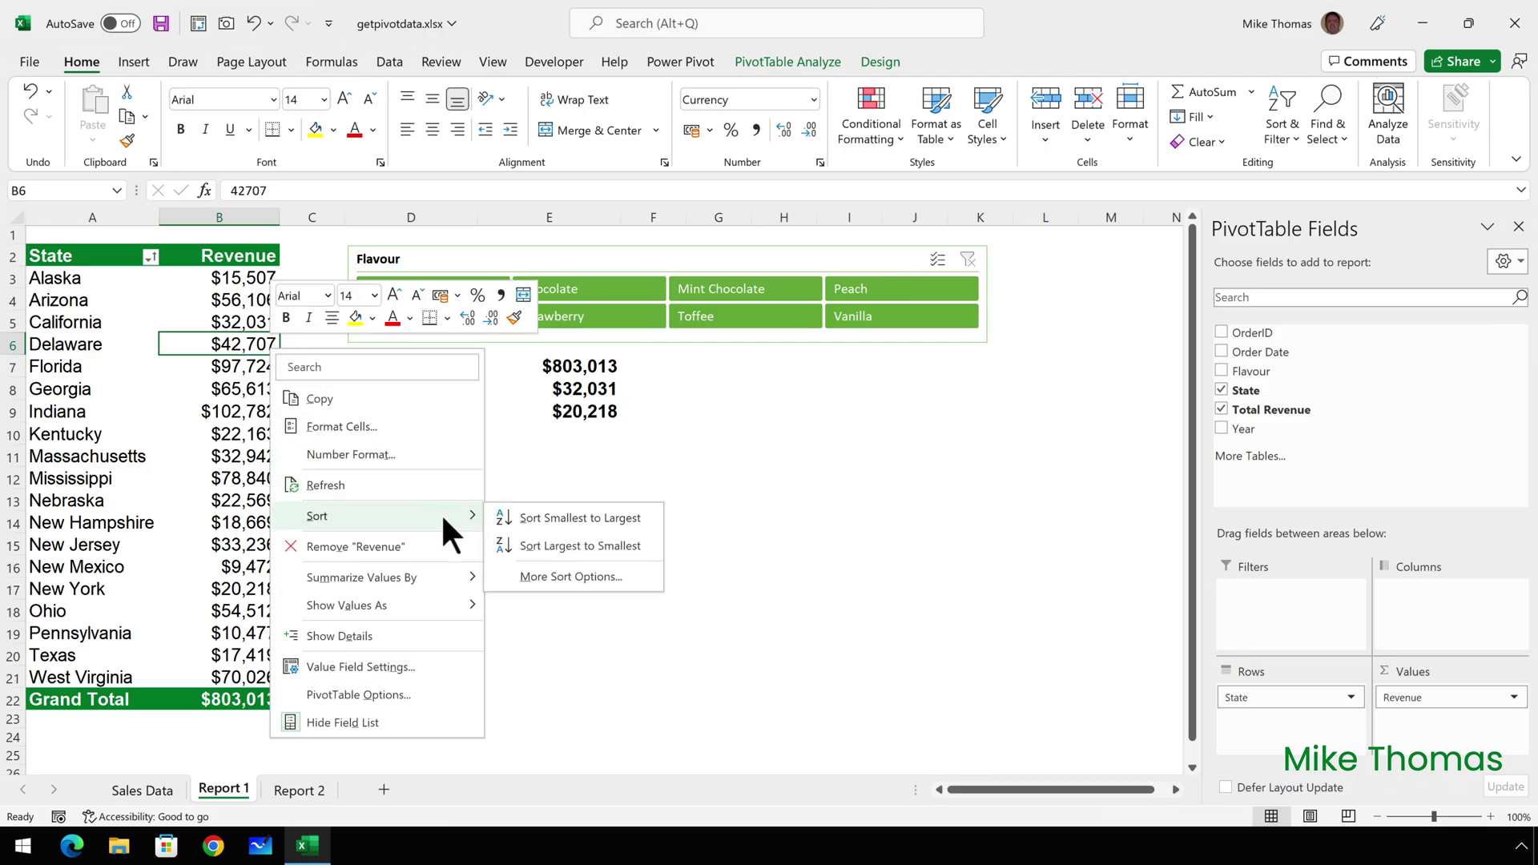
left_click(588, 545)
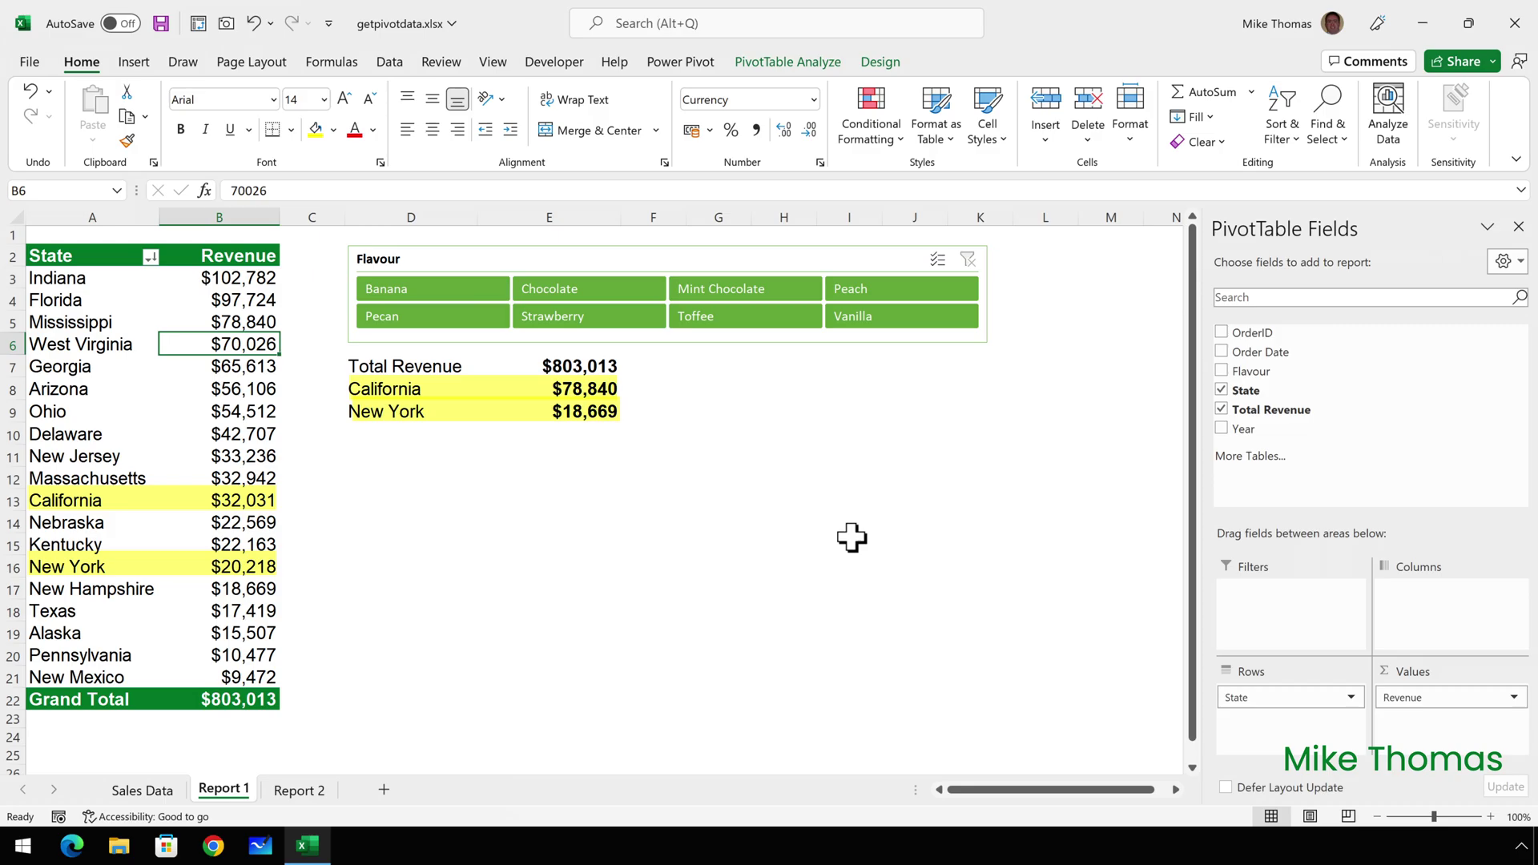
left_click(599, 432)
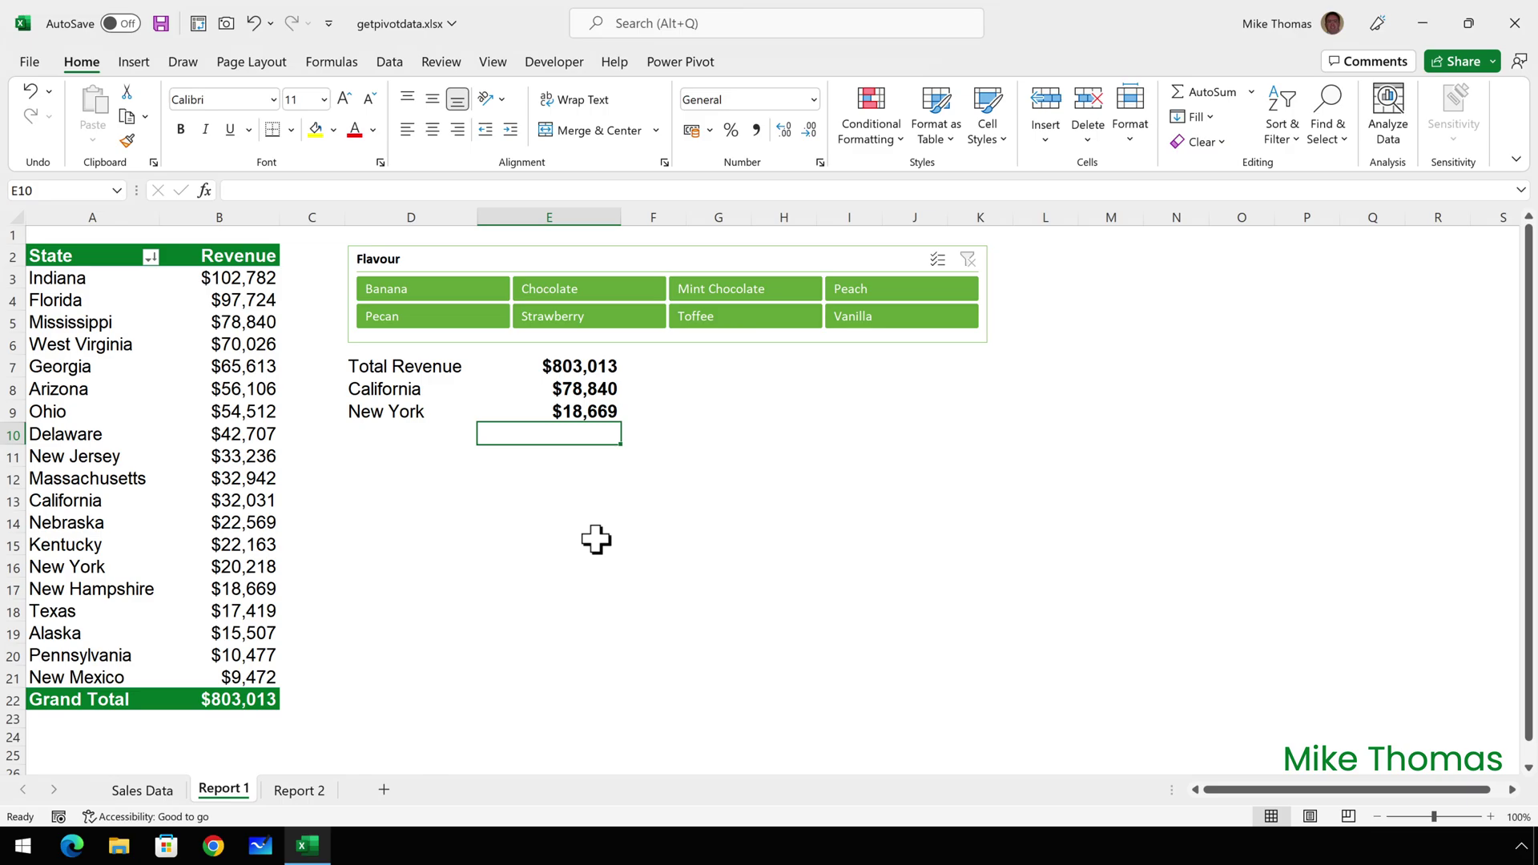
Check E8's =B5 formula, then clear the Total Revenue, California and New York figures.
left_click(594, 391)
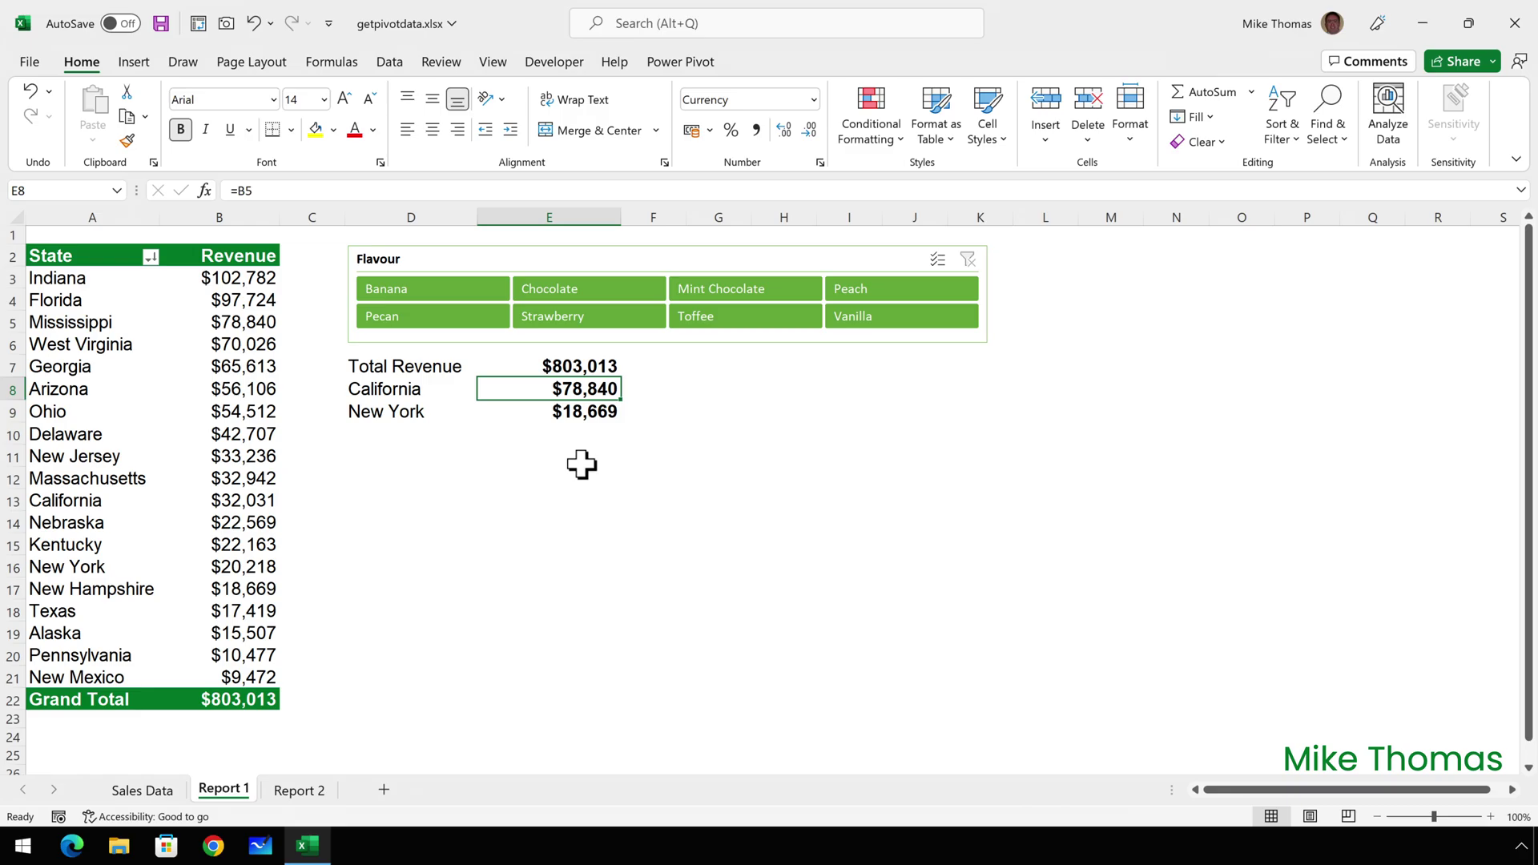
key("ctrl+z")
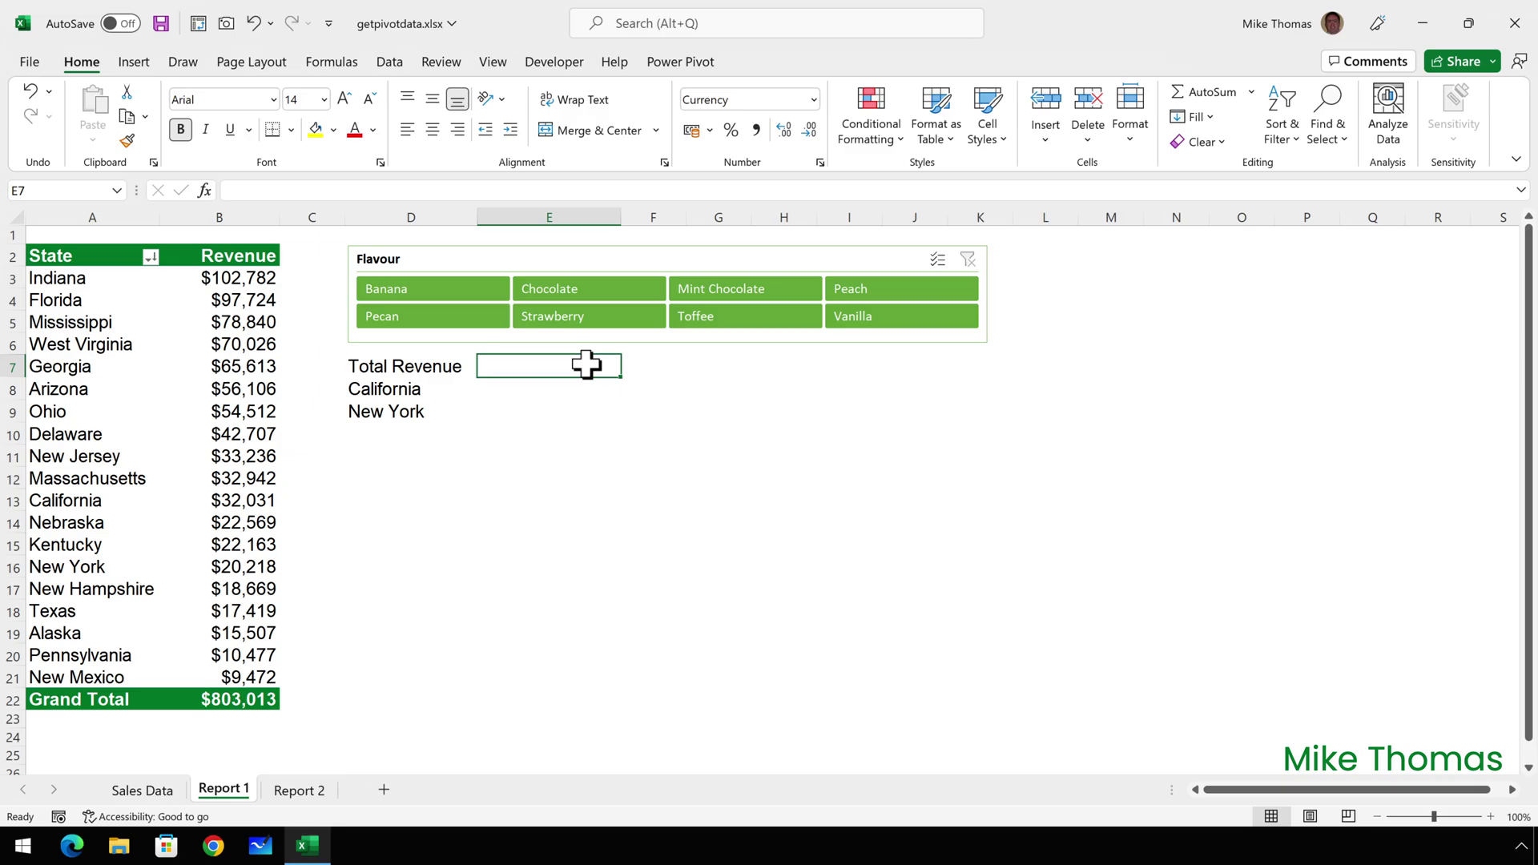
Confirm Generate GetPivotData is checked in the PivotTable Analyze Options list.
left_click(241, 320)
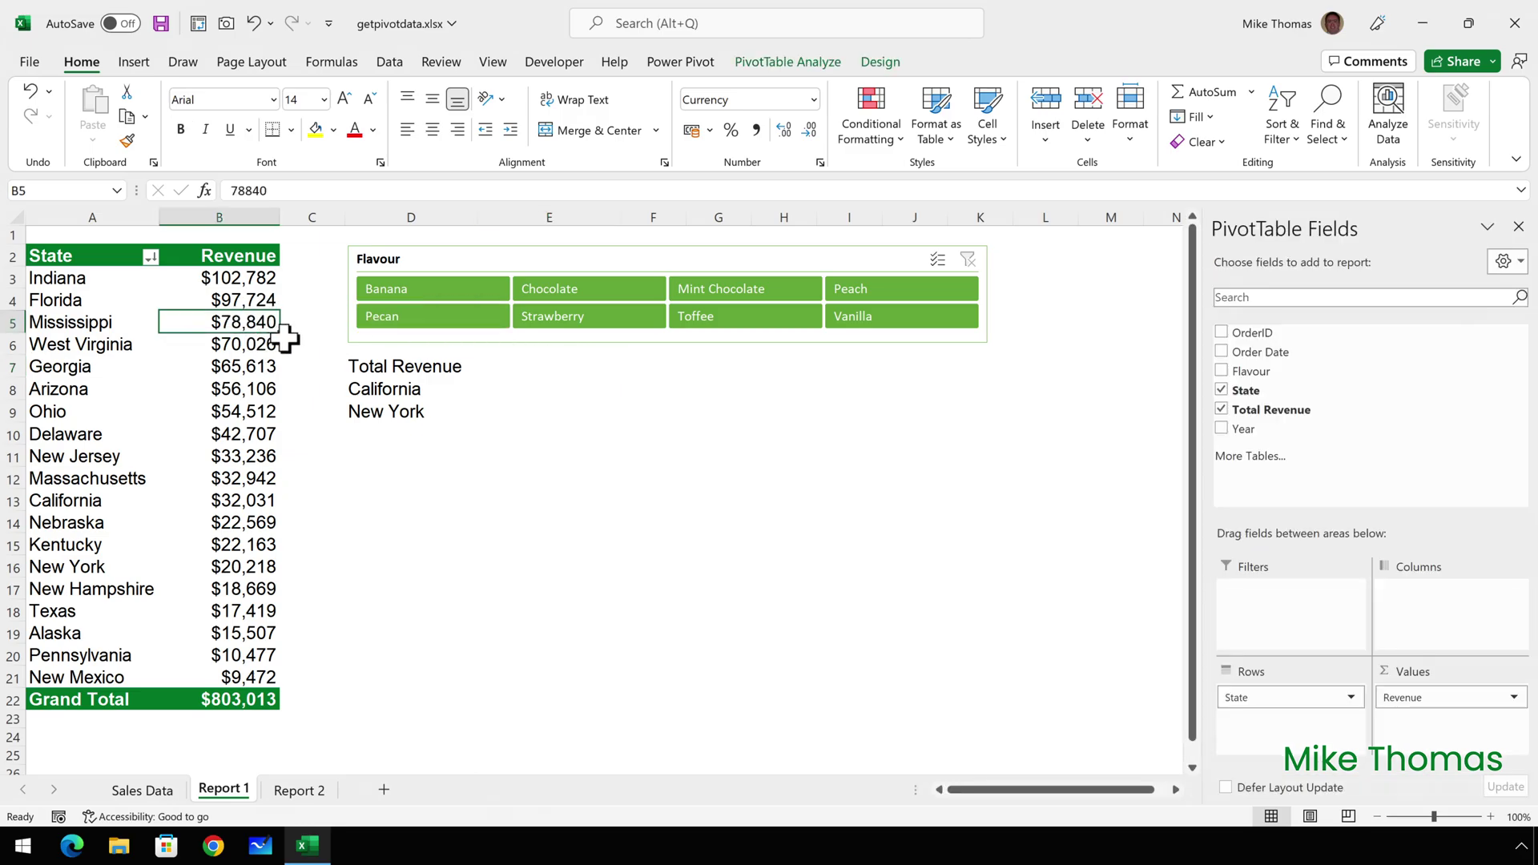
left_click(794, 62)
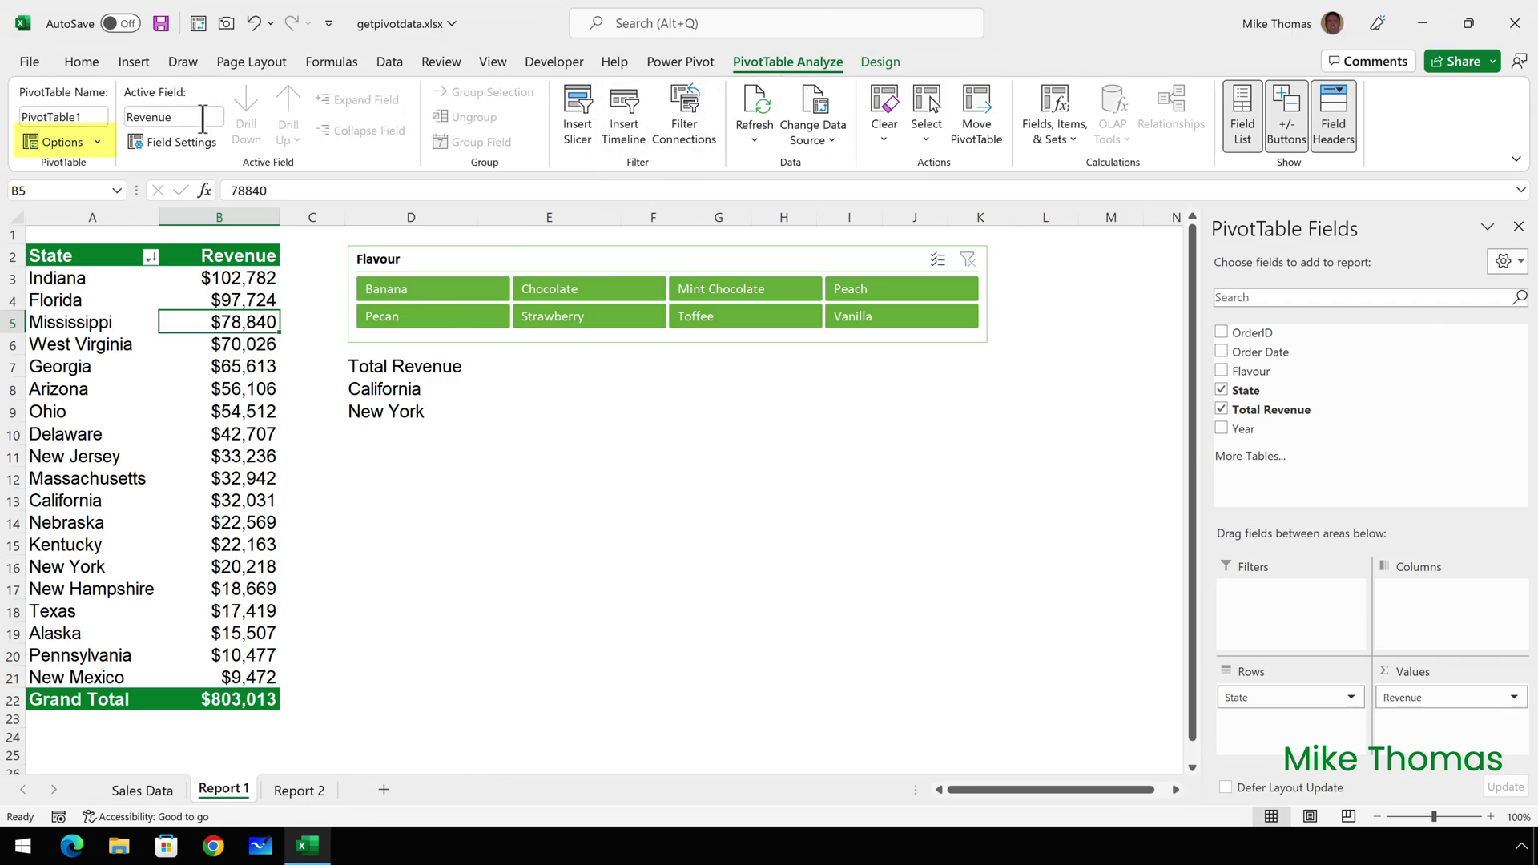
left_click(97, 138)
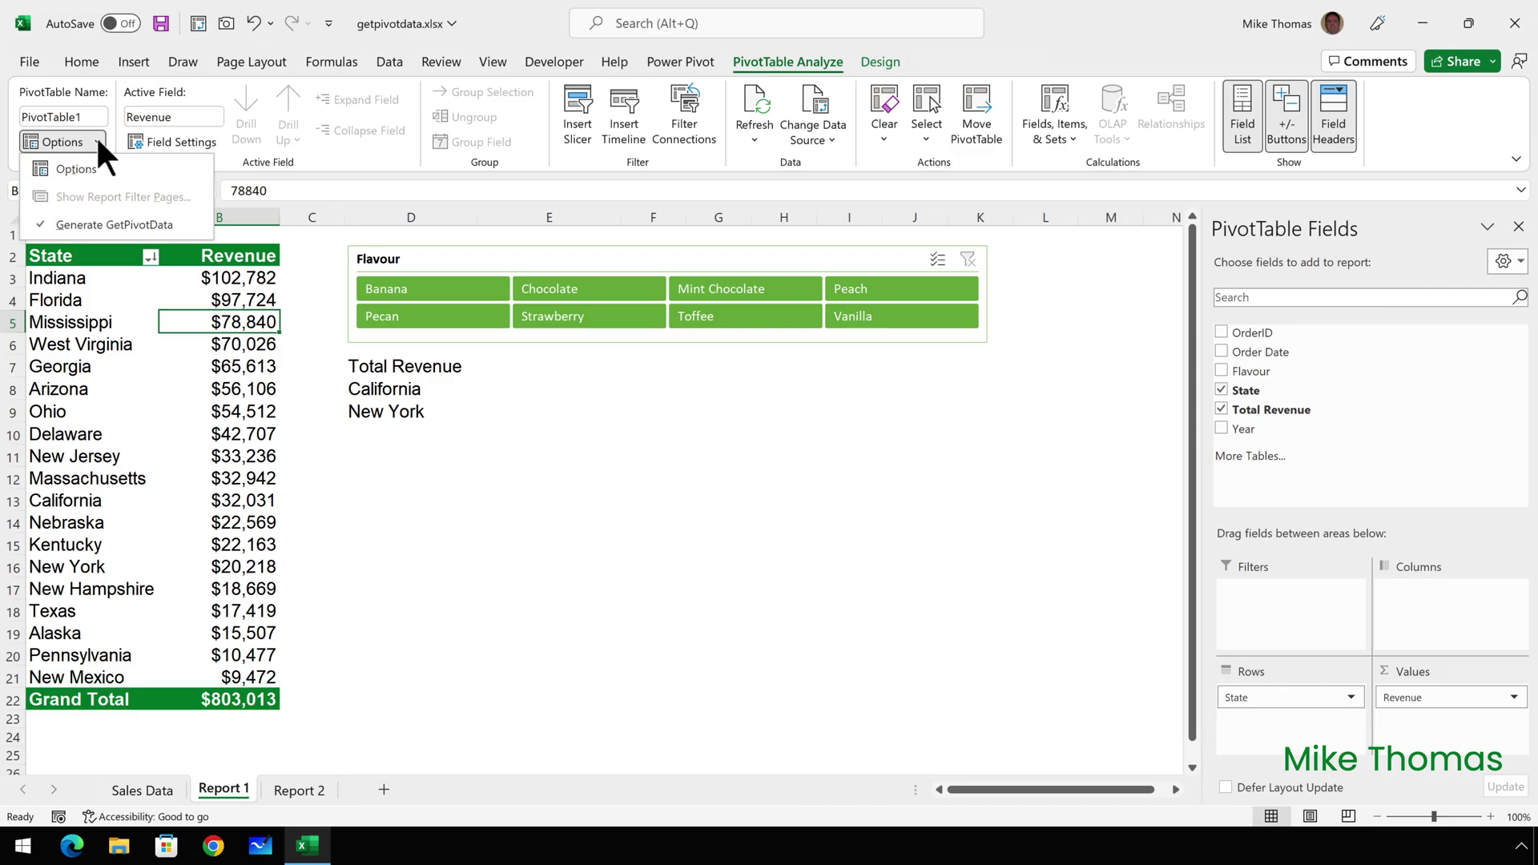
Enter =GETPIVOTDATA("Total Revenue",$A$2) in E7 by referencing the Grand Total, giving $803,013.
left_click(501, 436)
left_click(568, 371)
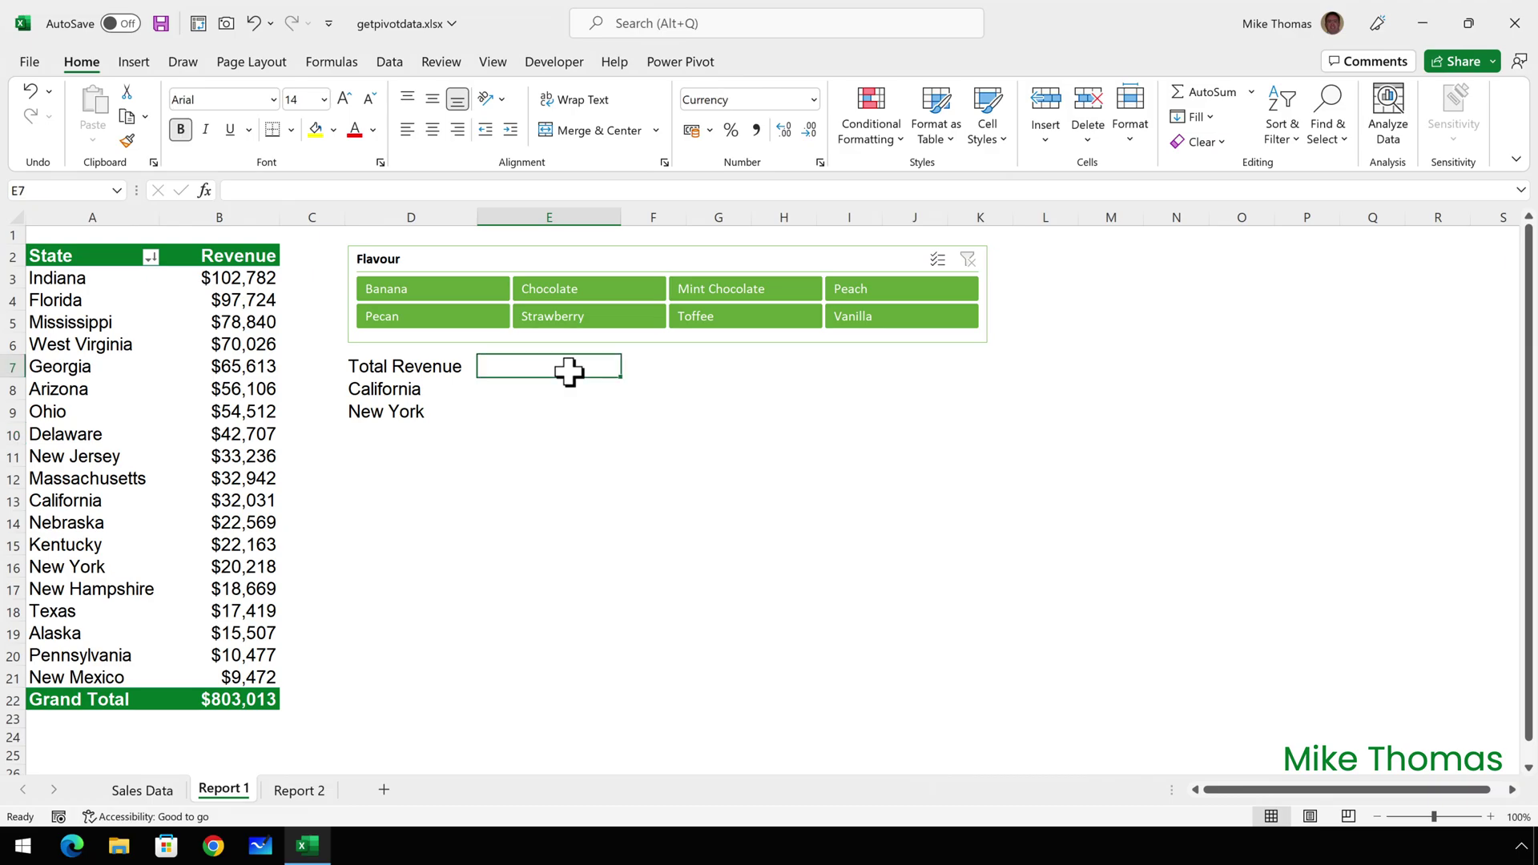
type("=")
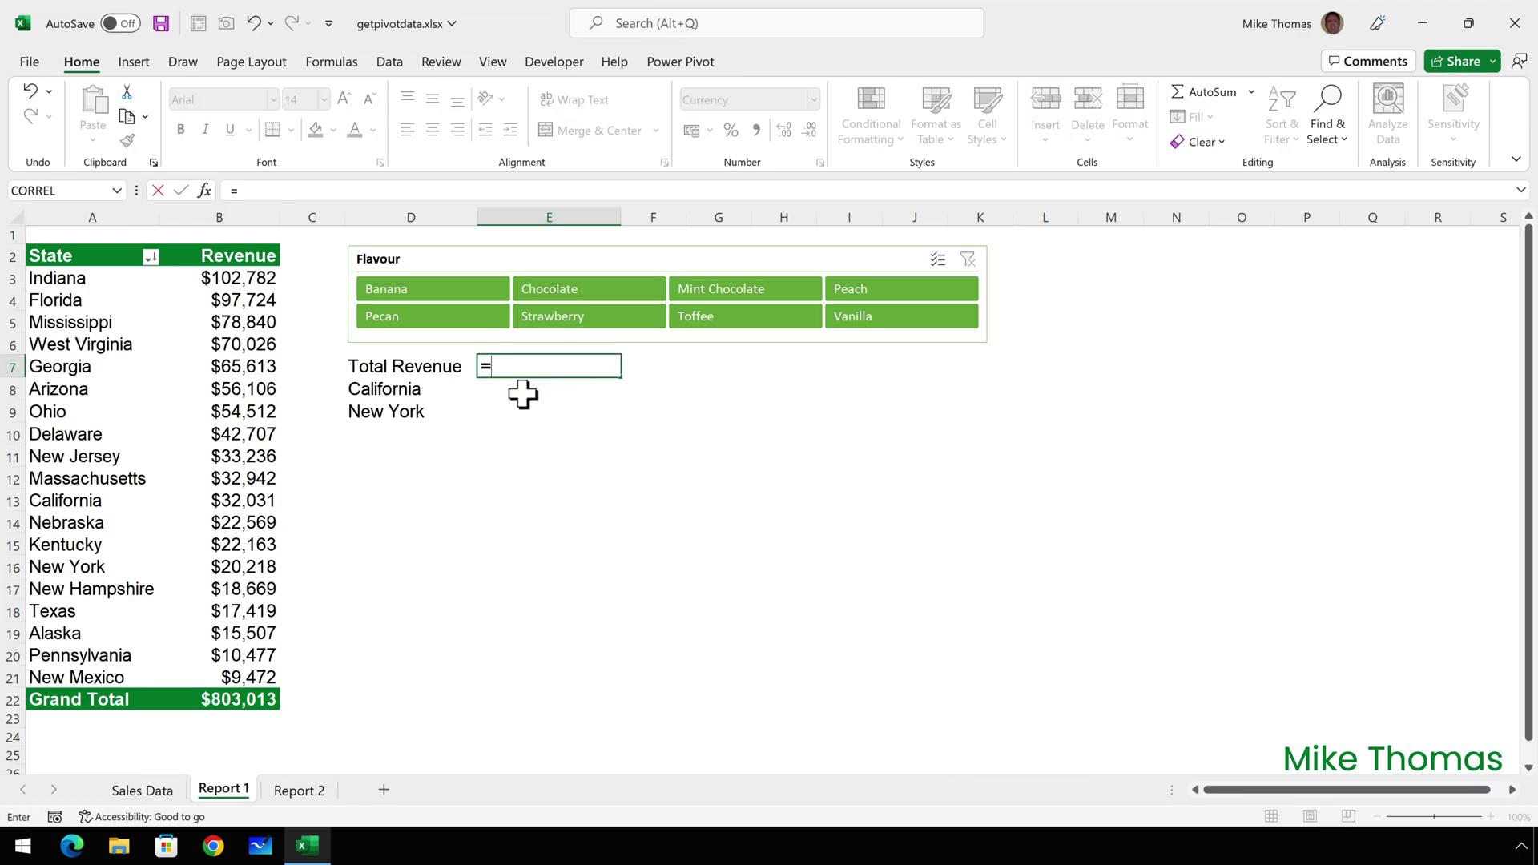
left_click(234, 697)
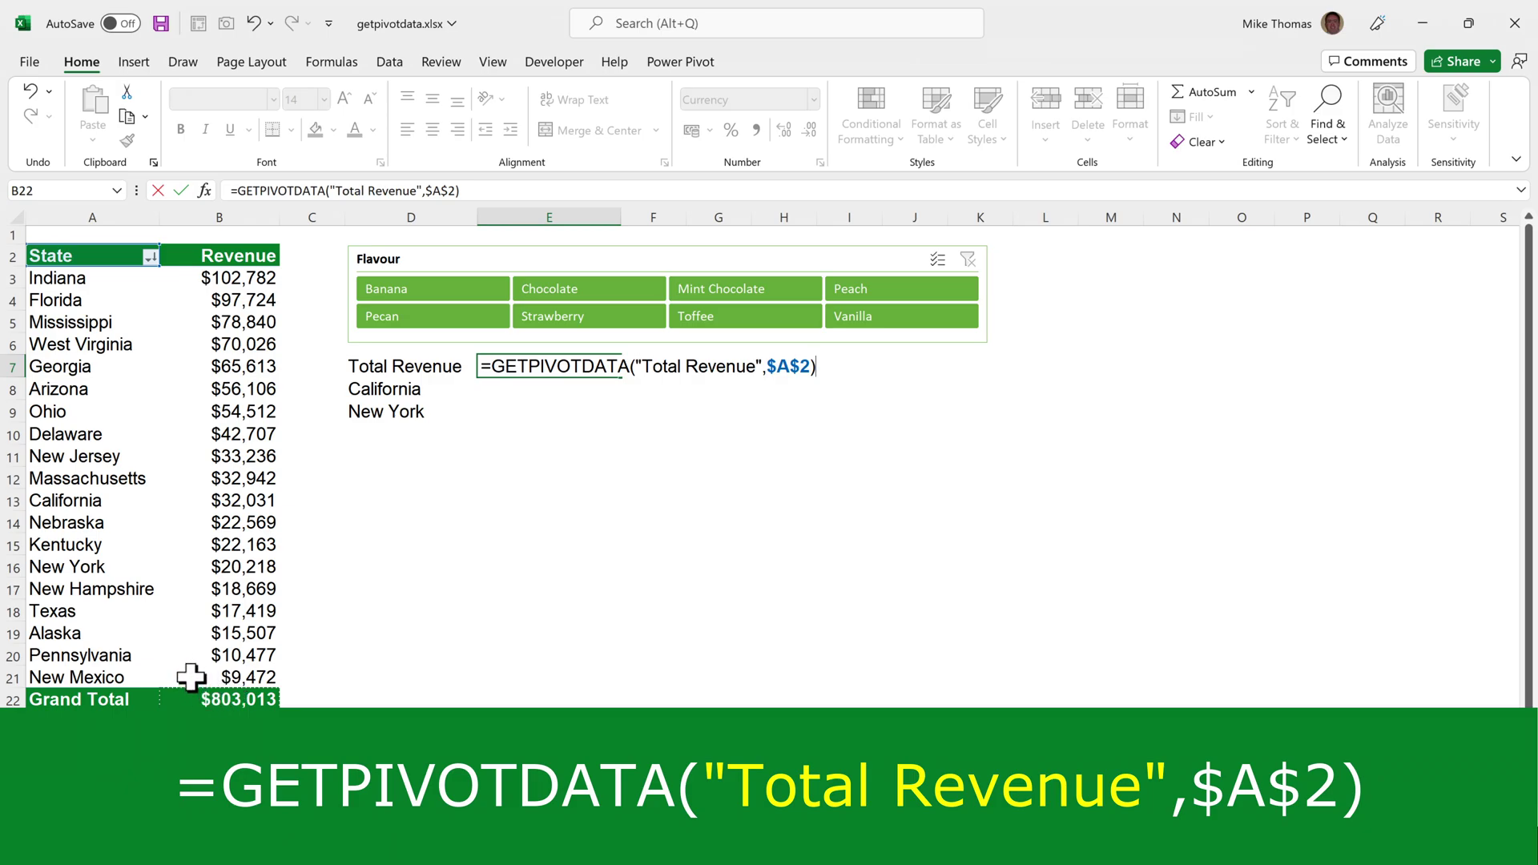
key("Escape")
left_click(122, 457)
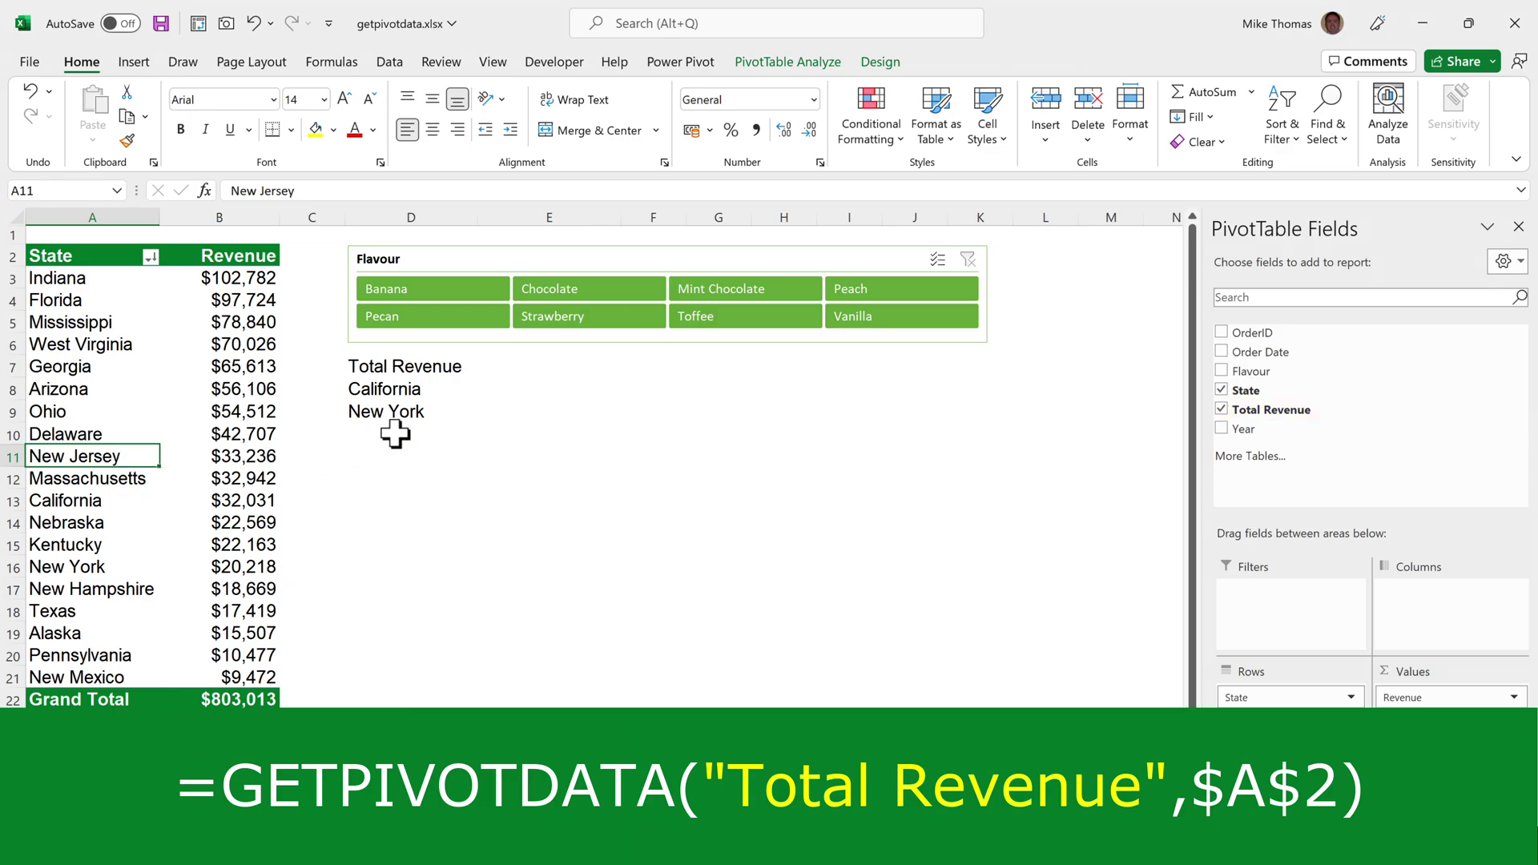
left_click(543, 369)
type("=")
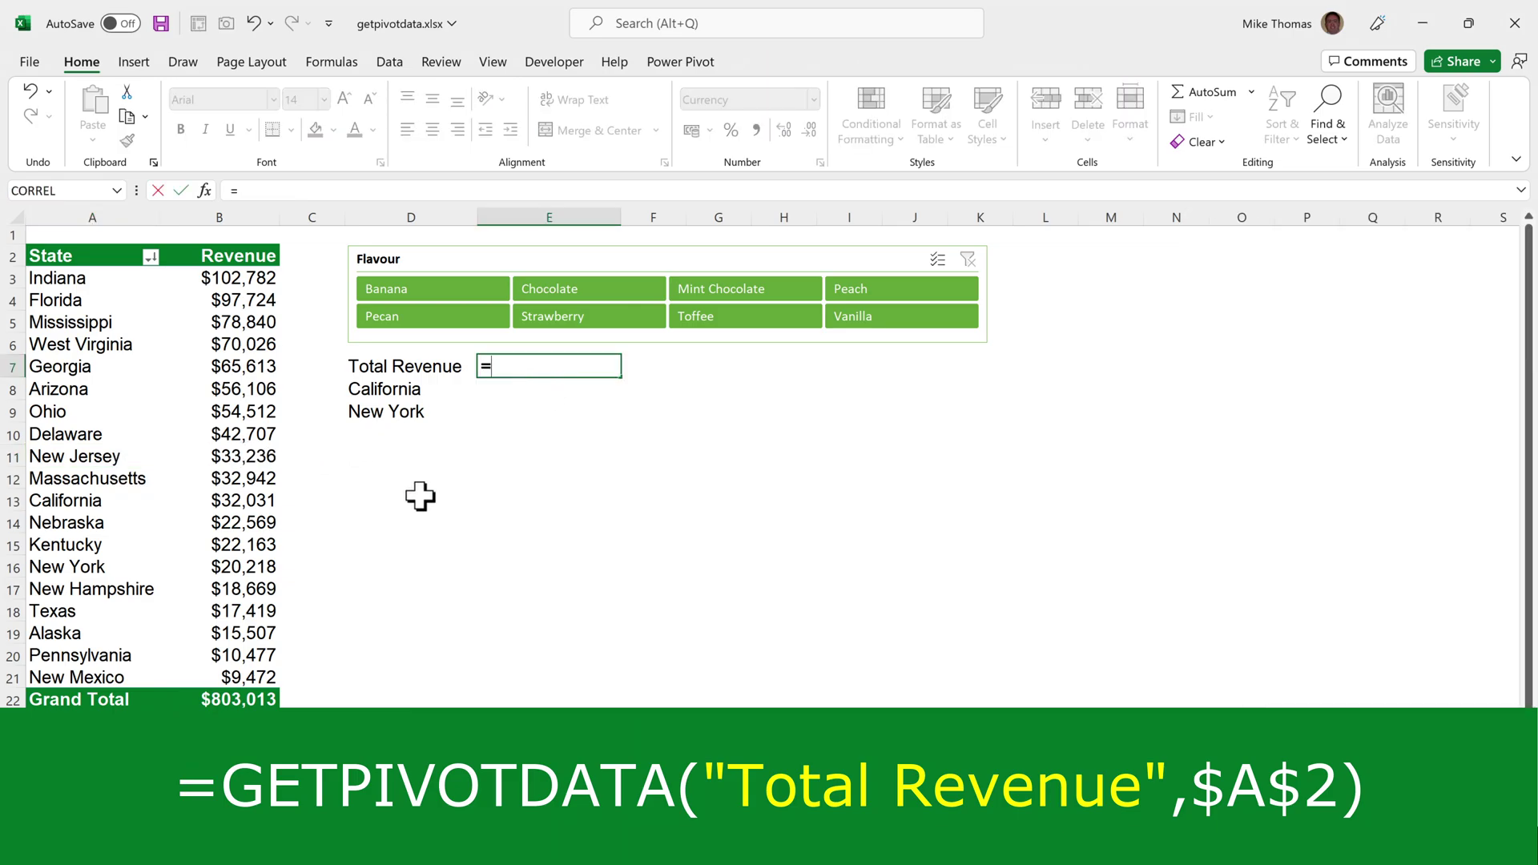
left_click(235, 696)
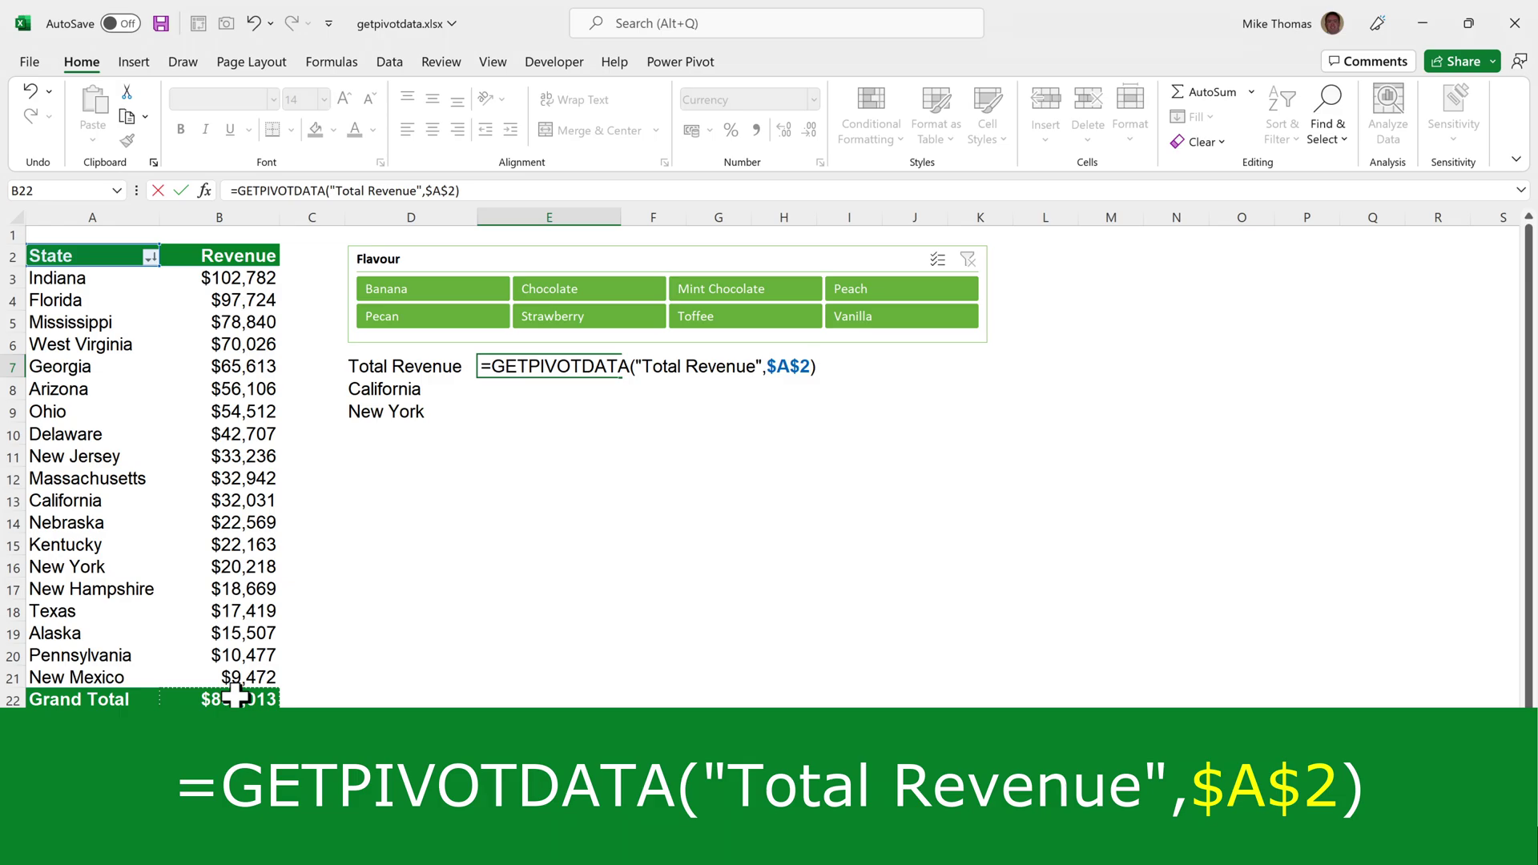
key("ctrl+Return")
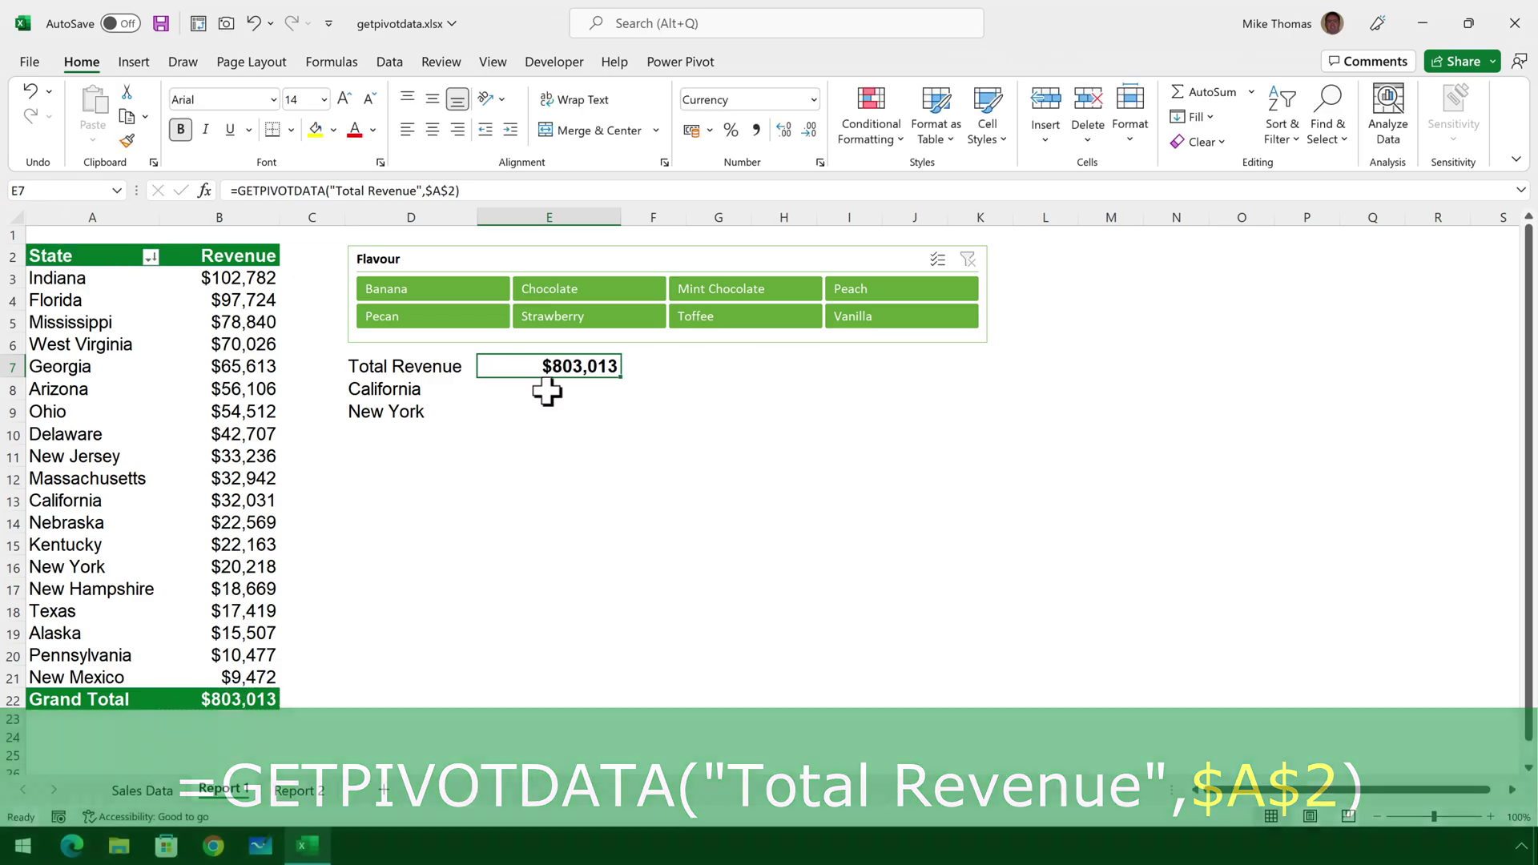
Start a GETPIVOTDATA formula in E8 referencing California's revenue cell B13.
left_click(553, 390)
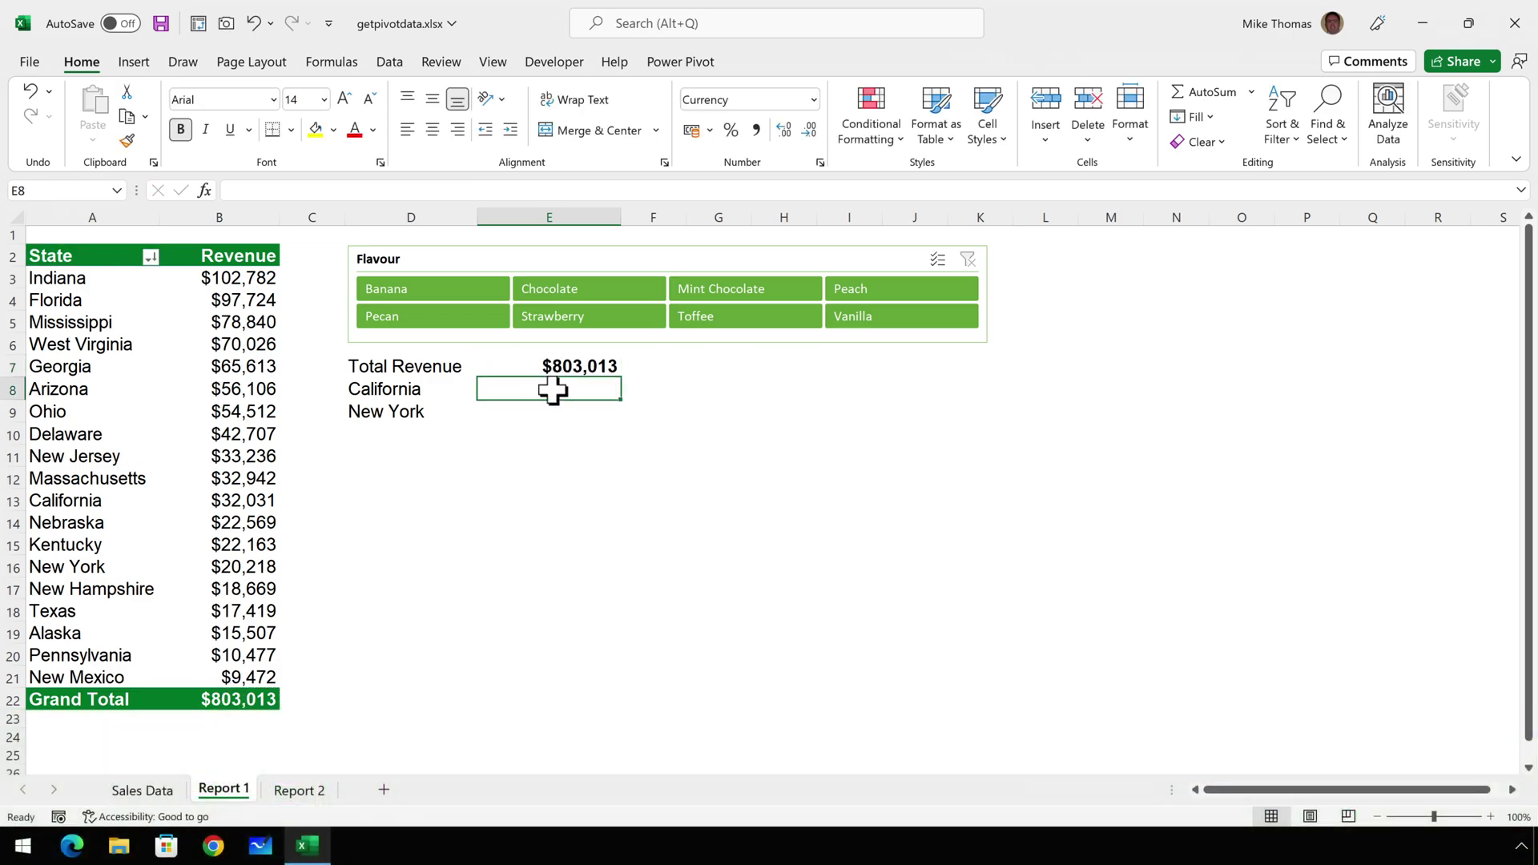
type("=")
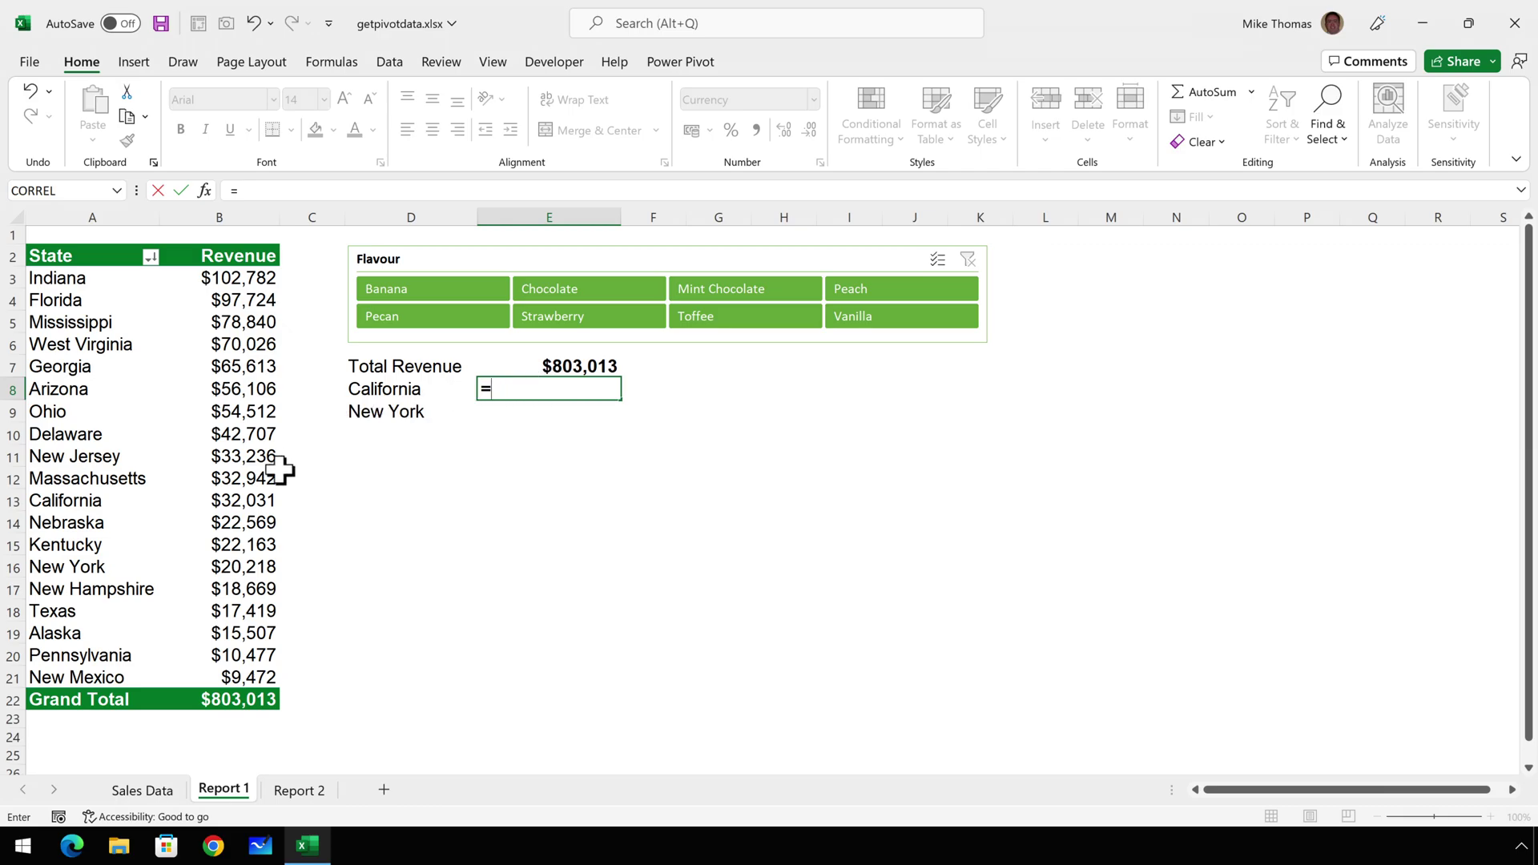
left_click(246, 502)
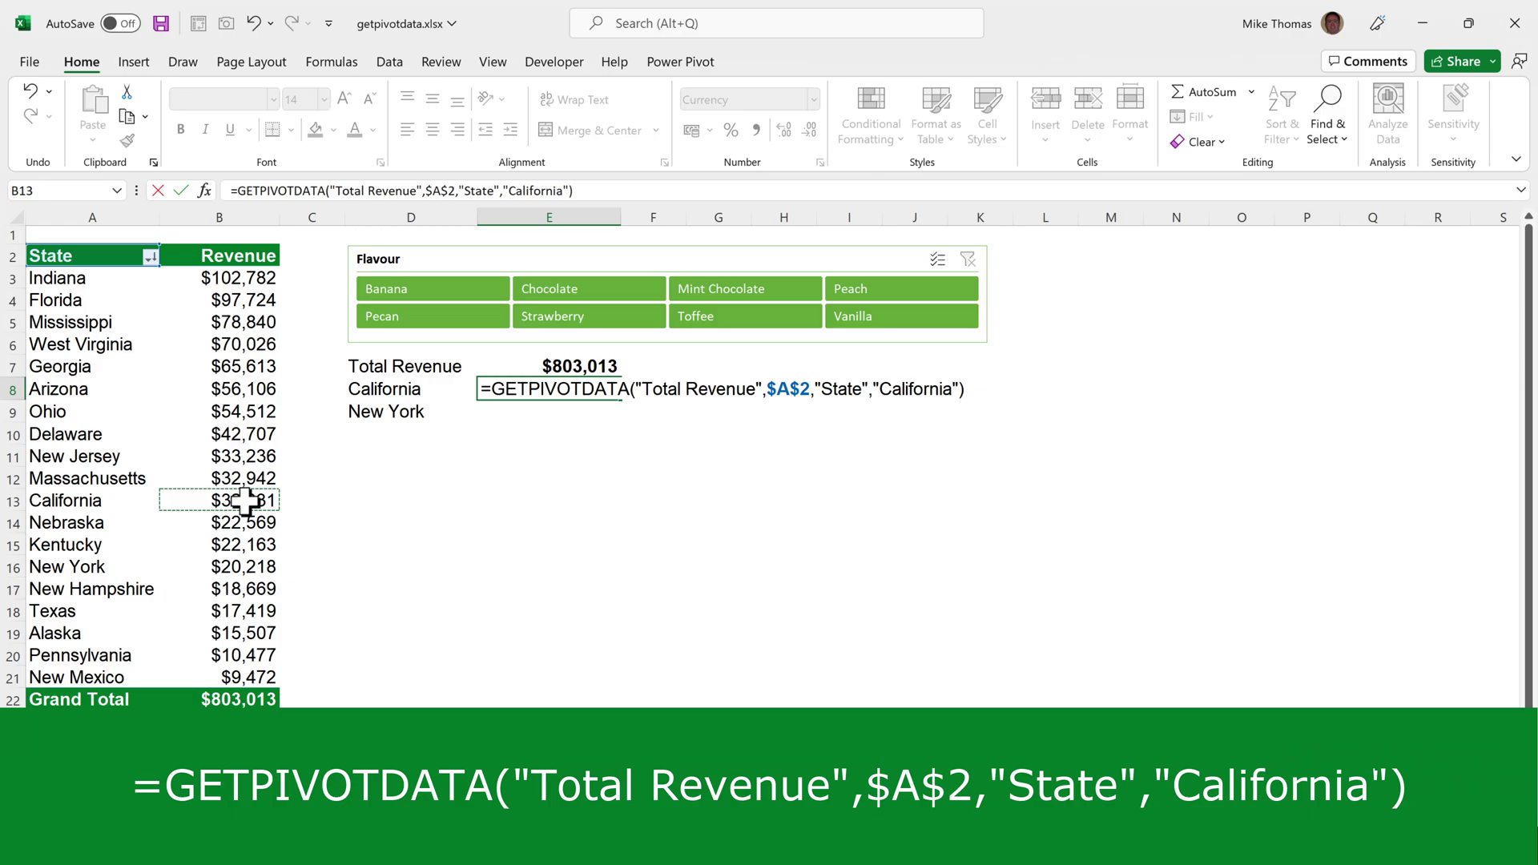
Commit California's formula ($32,031) and add New York's GETPIVOTDATA formula ($20,218) in E9.
key("ctrl+Return")
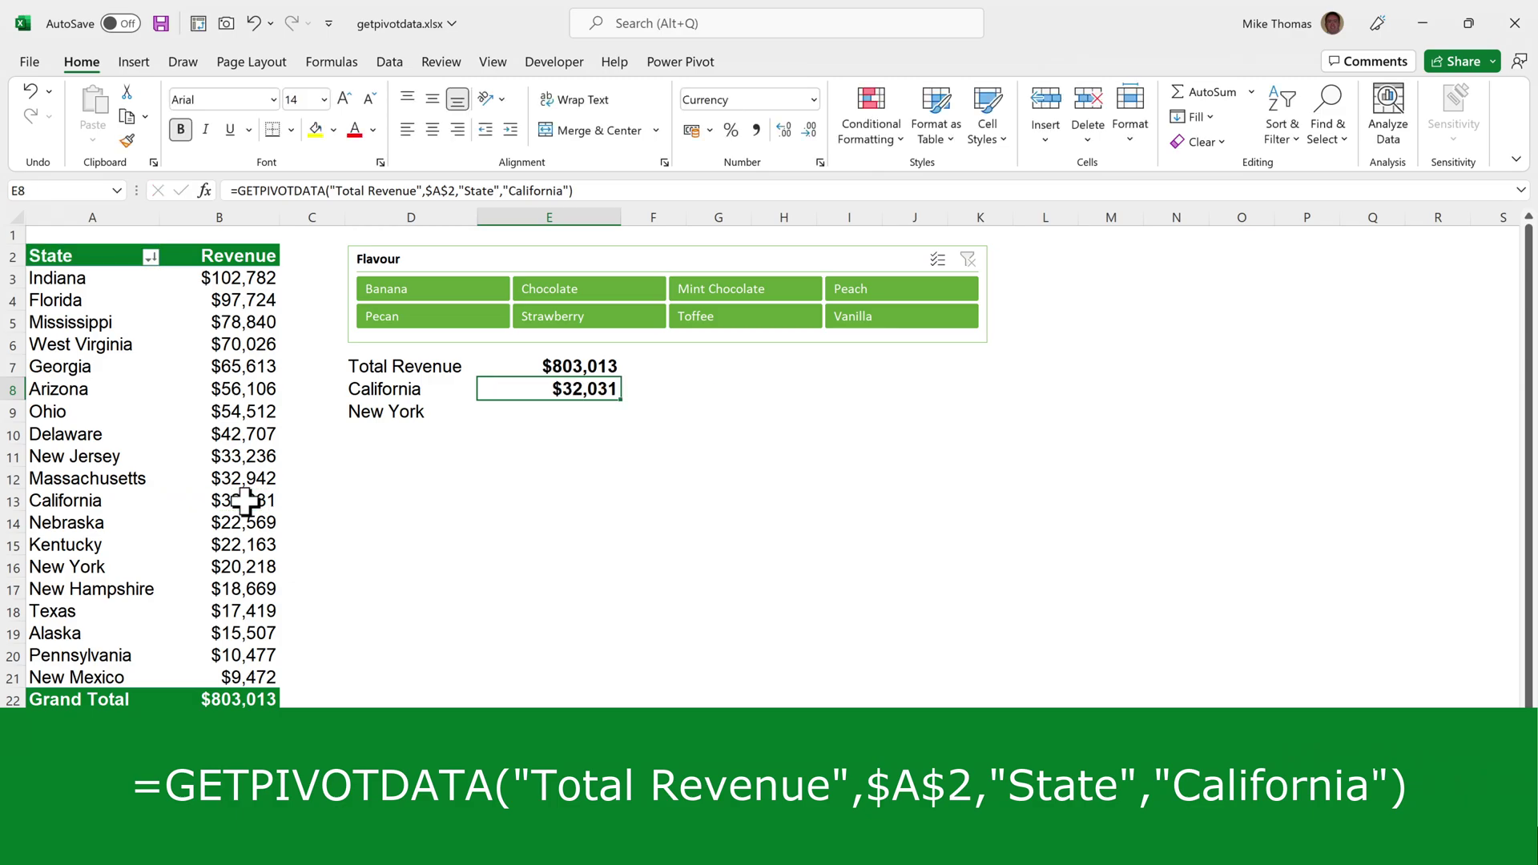
left_click(550, 410)
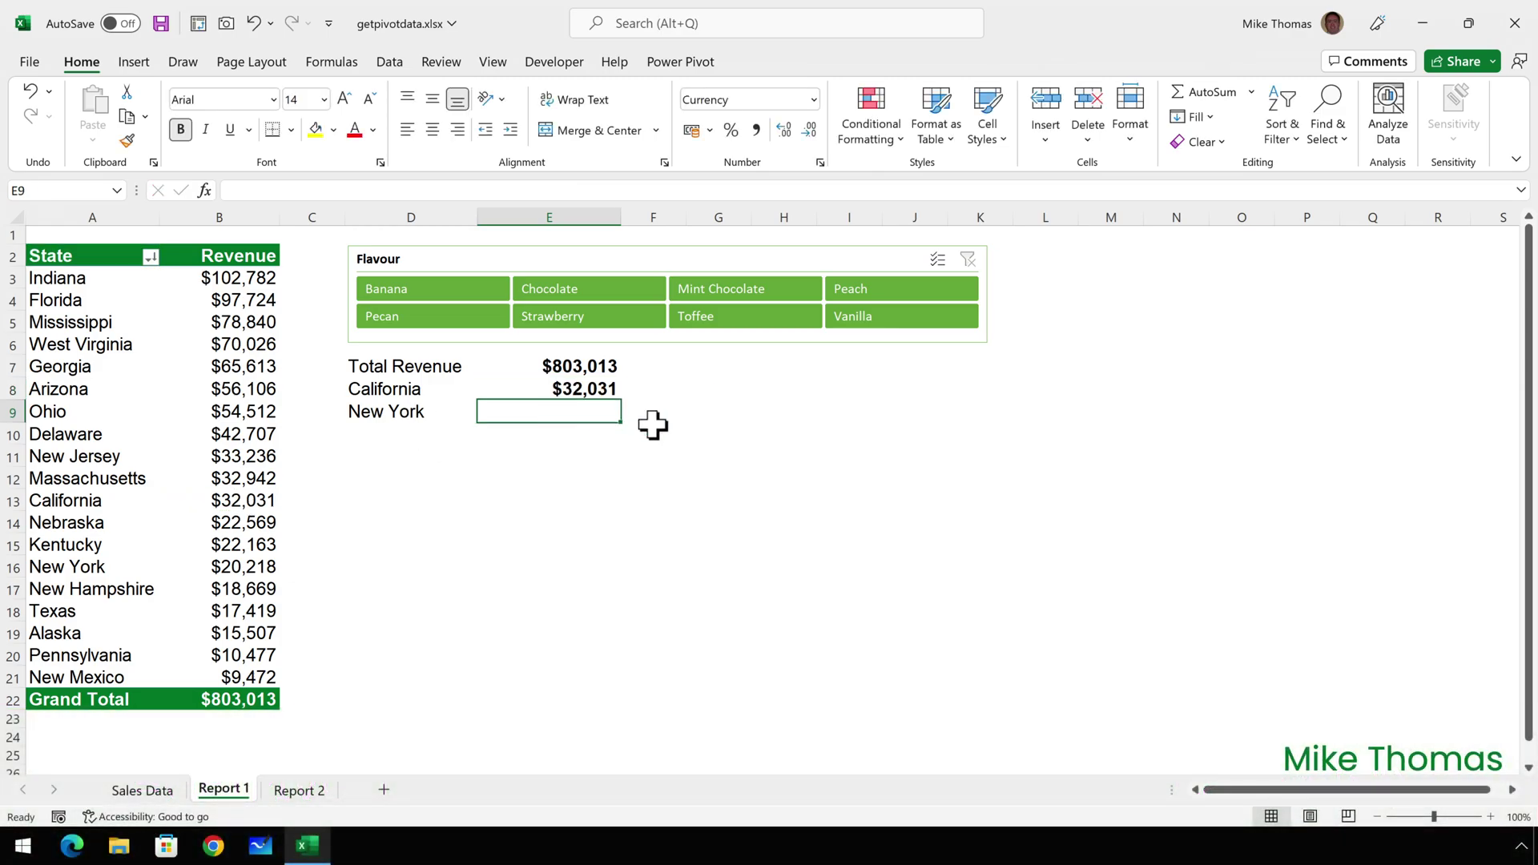
type("=")
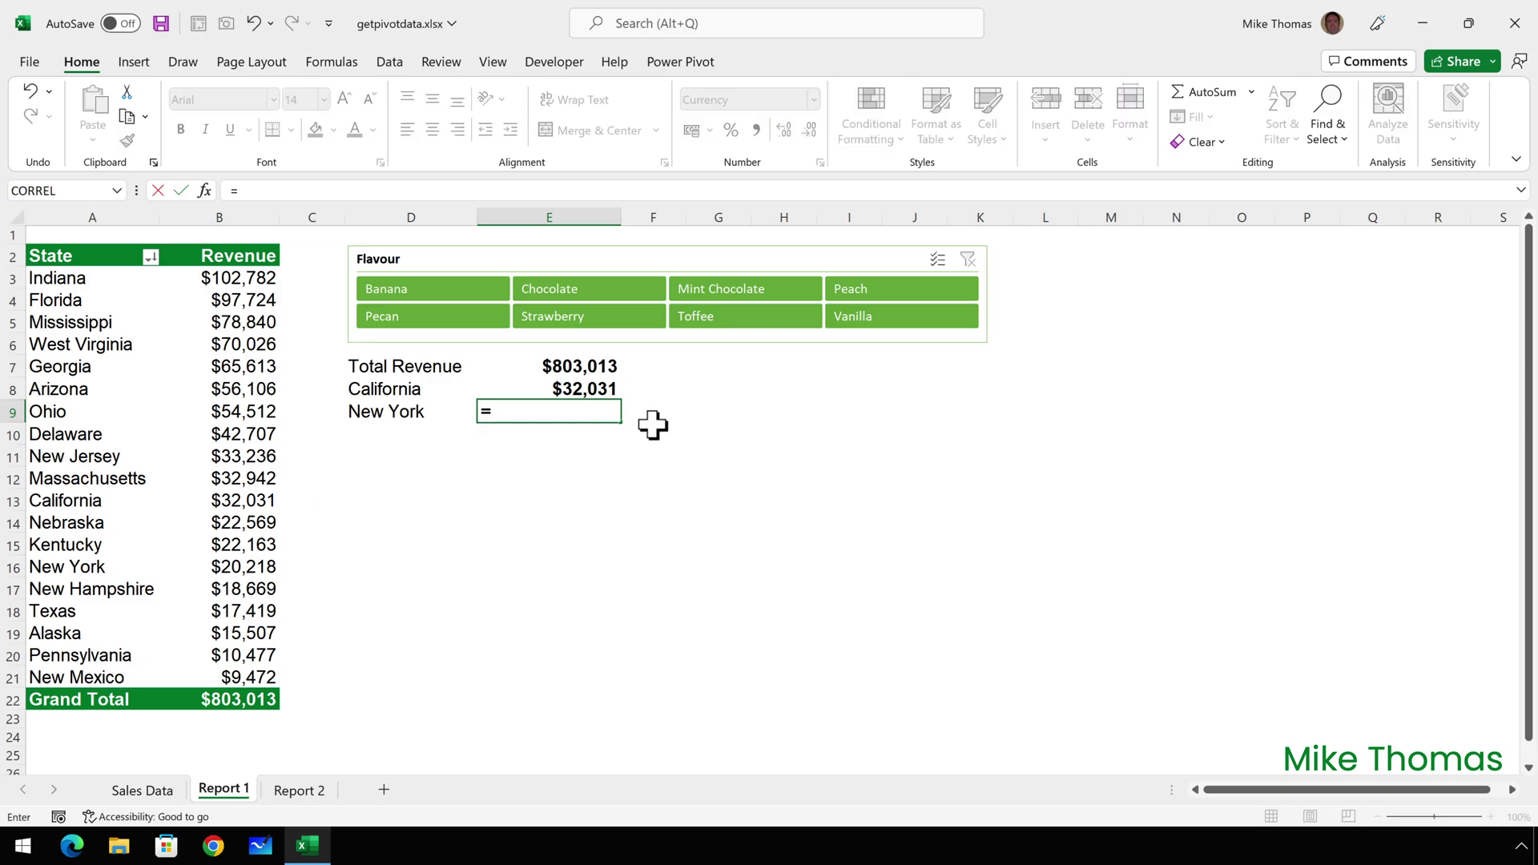
left_click(234, 566)
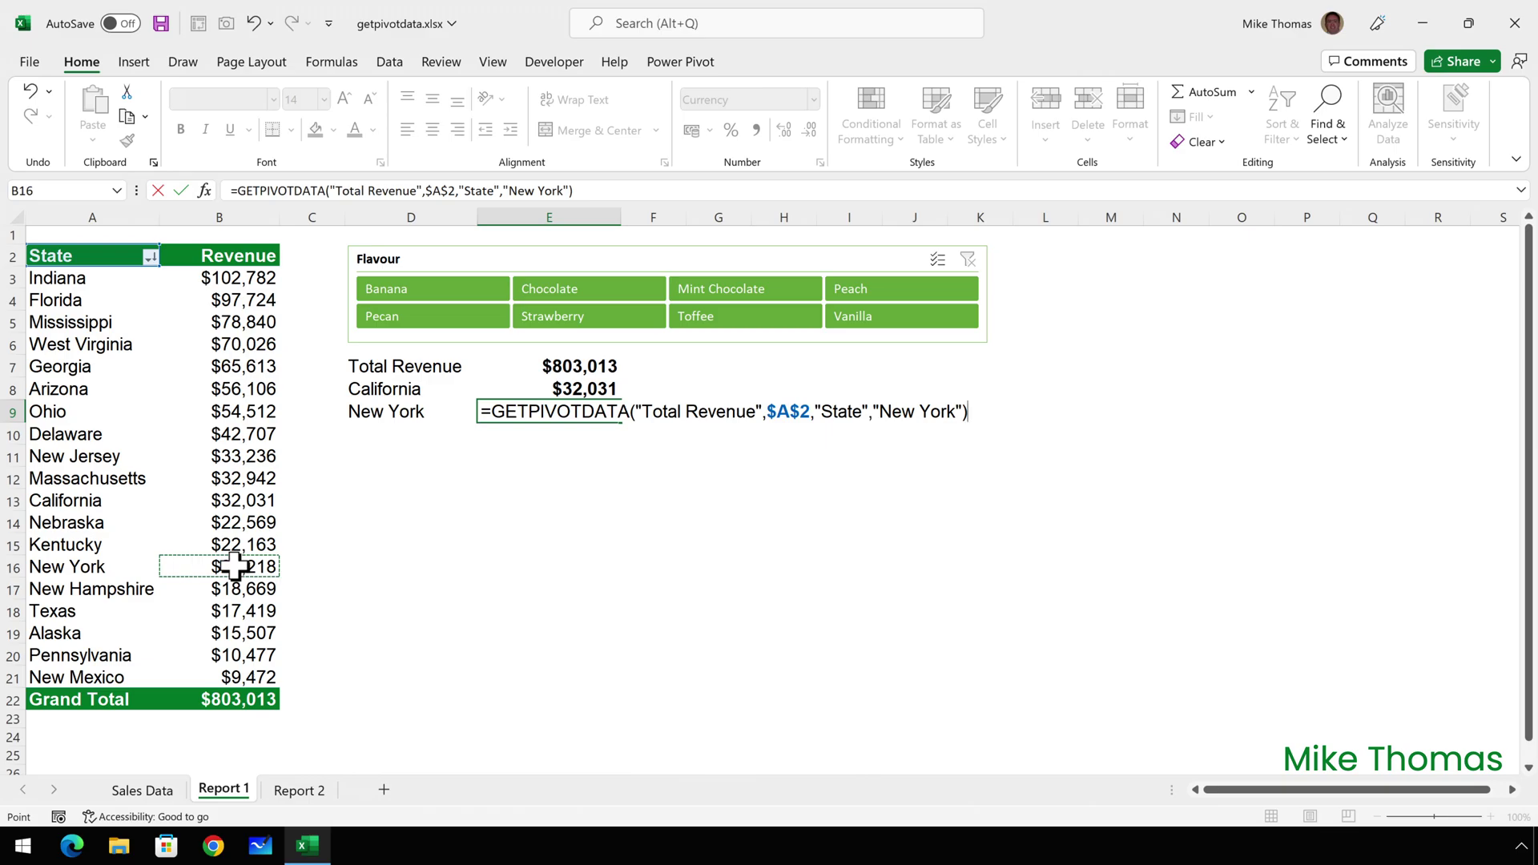
key("ctrl+Return")
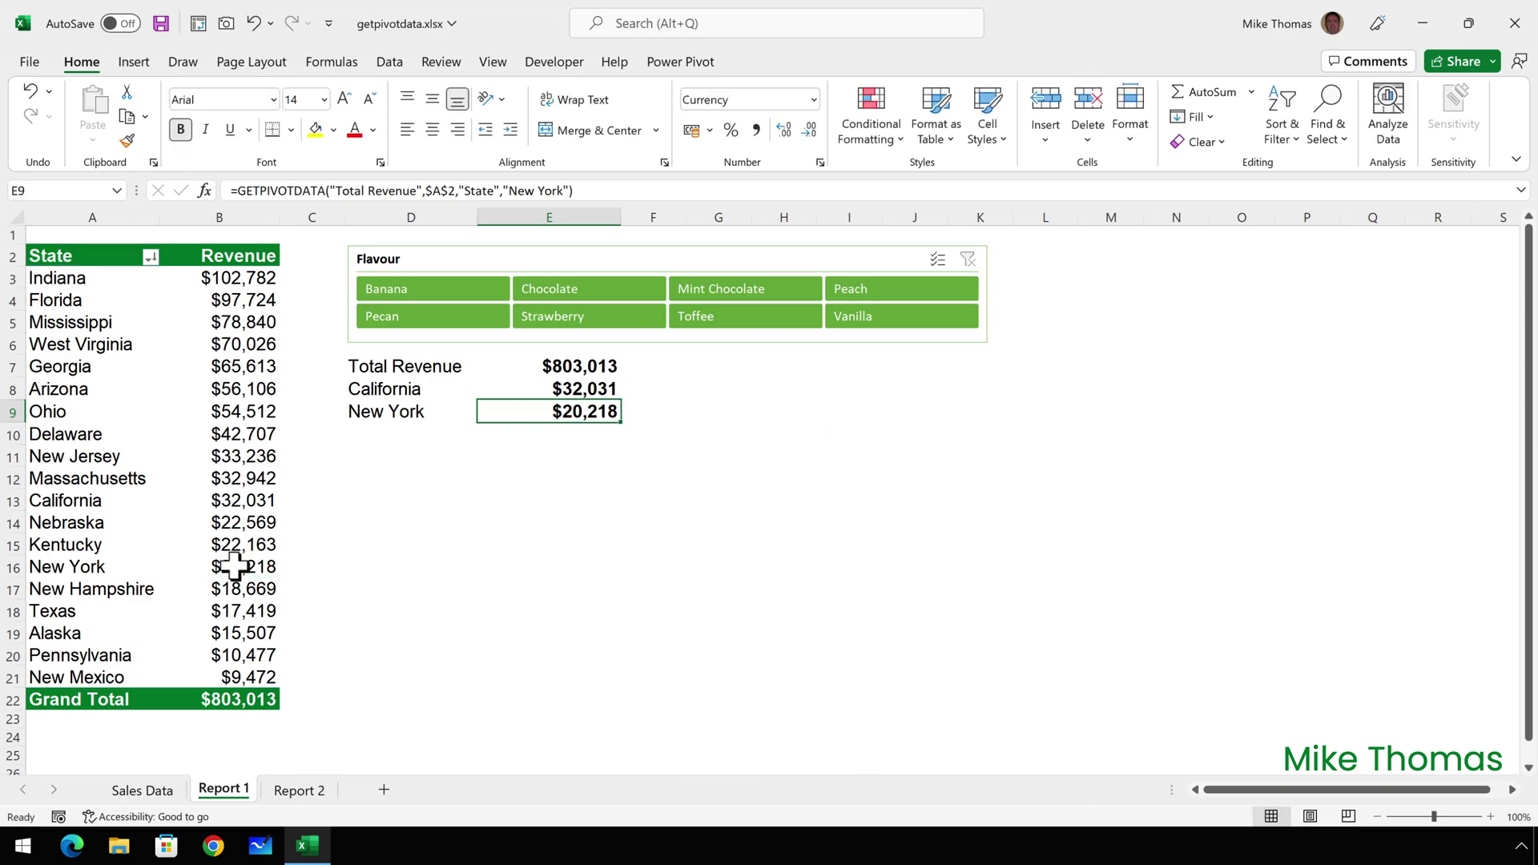
Sort the pivot's states A to Z, then switch to the Report 2 sheet.
right_click(89, 431)
mouse_move(184, 515)
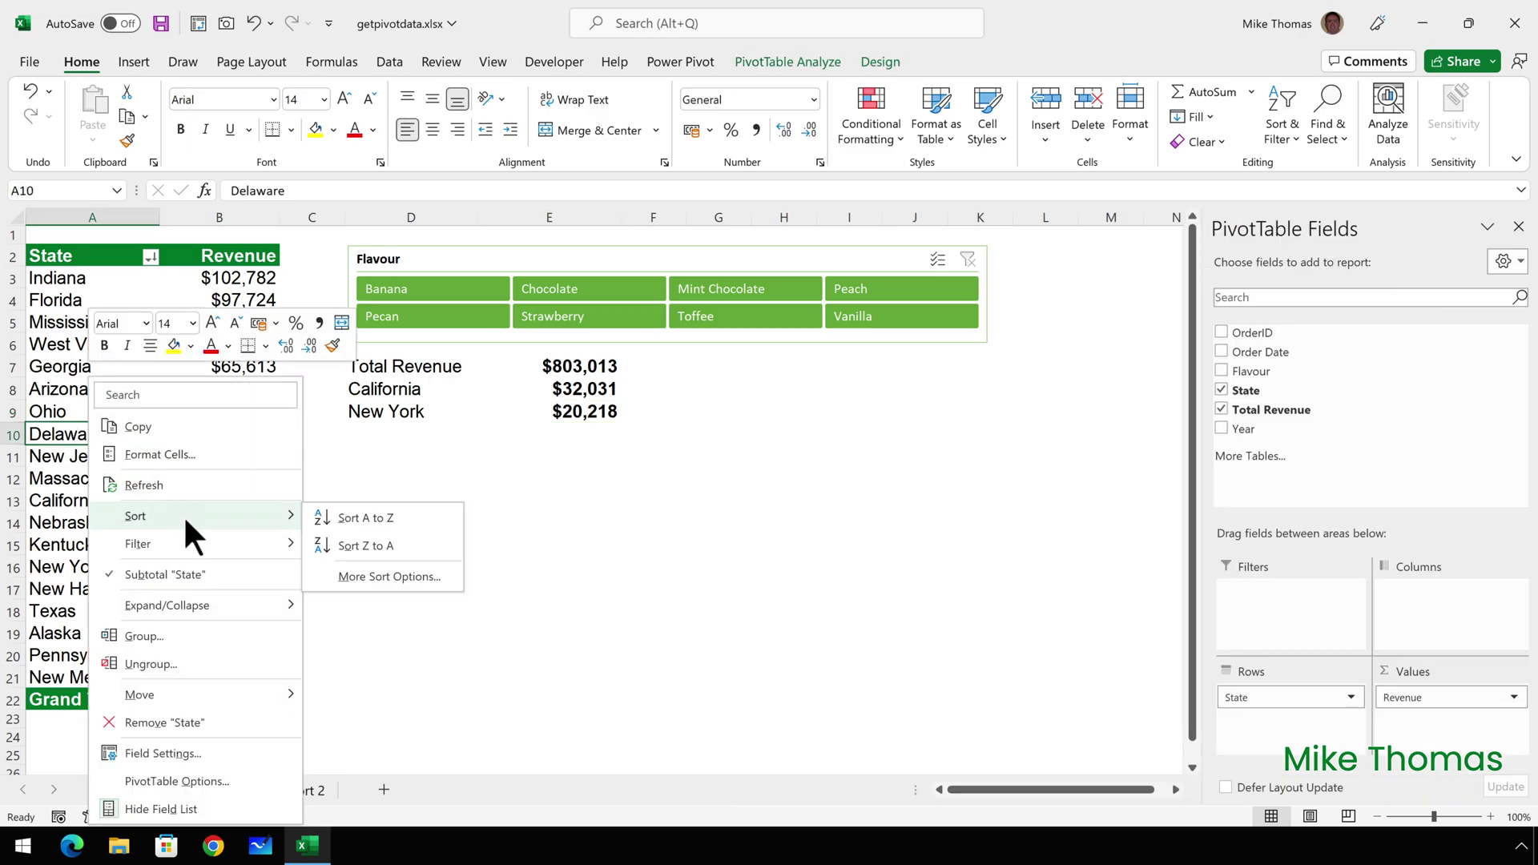
left_click(376, 518)
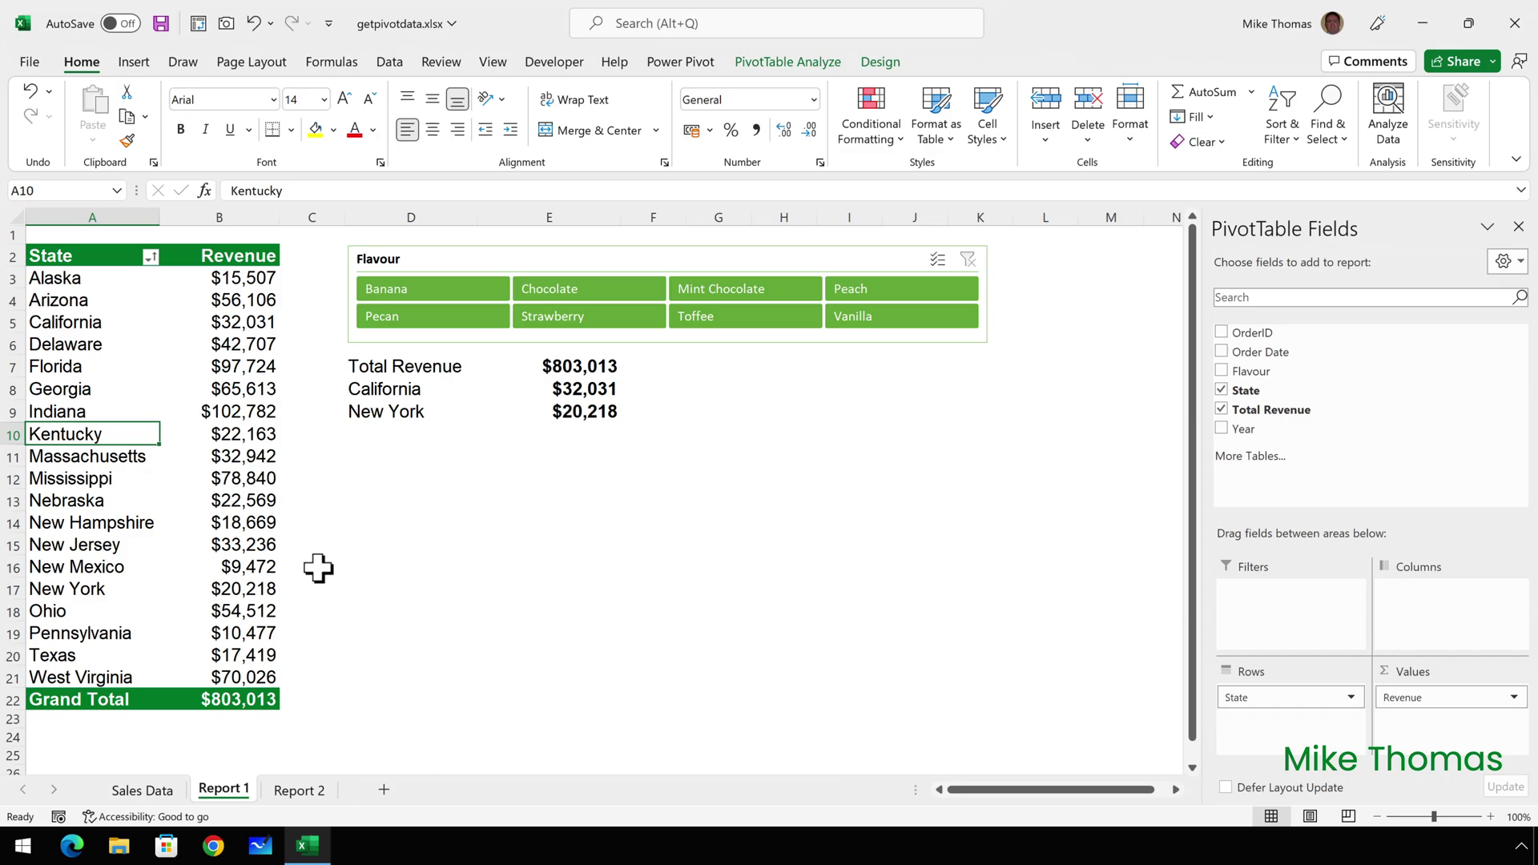
left_click(298, 789)
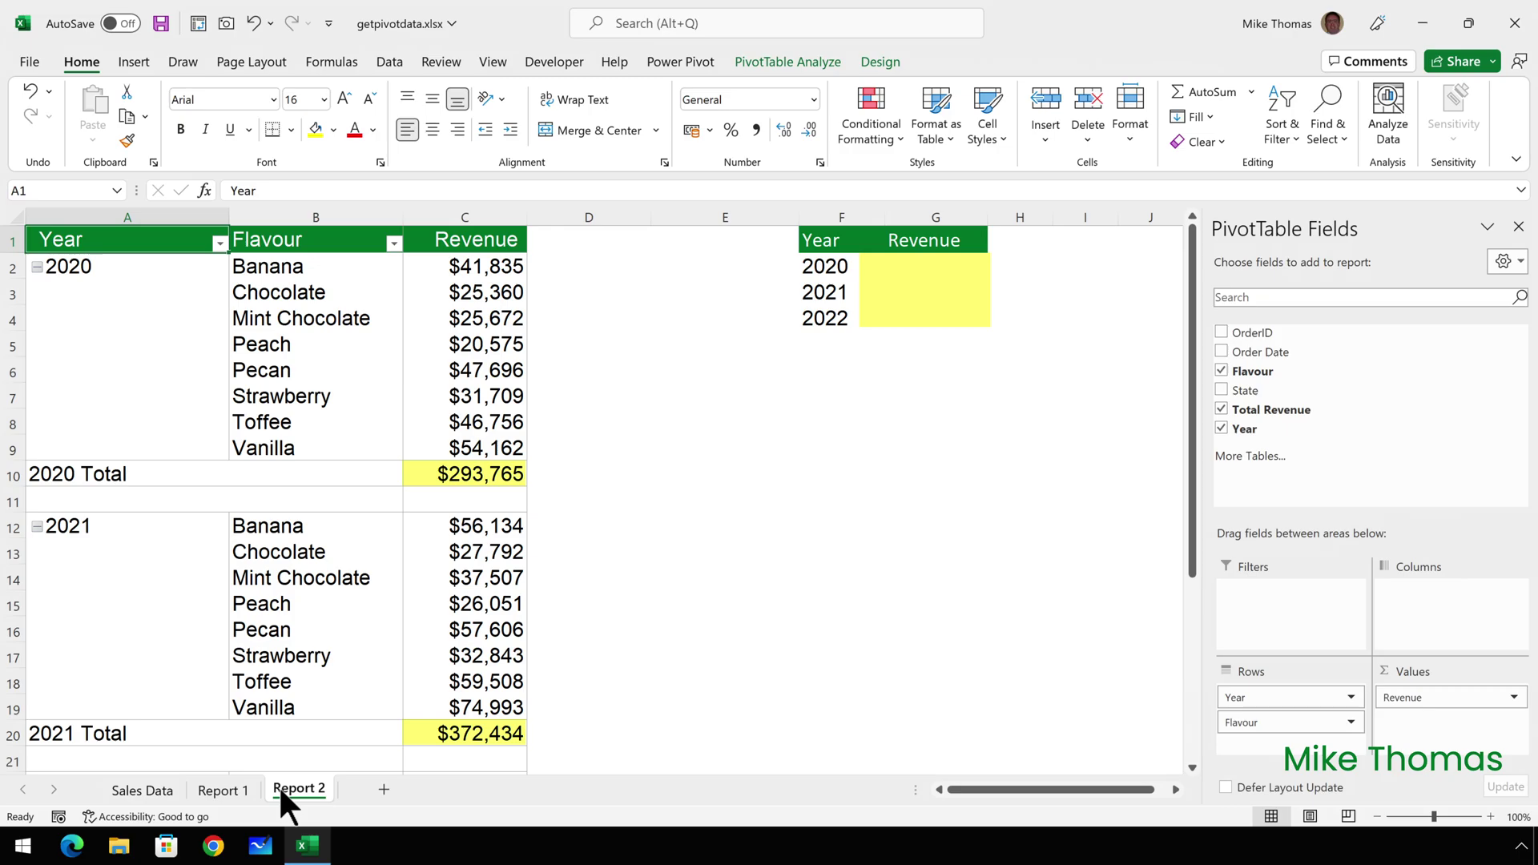
Enter a GETPIVOTDATA formula in G2 referencing the pivot's 2020 total, $293,765.
left_click(927, 271)
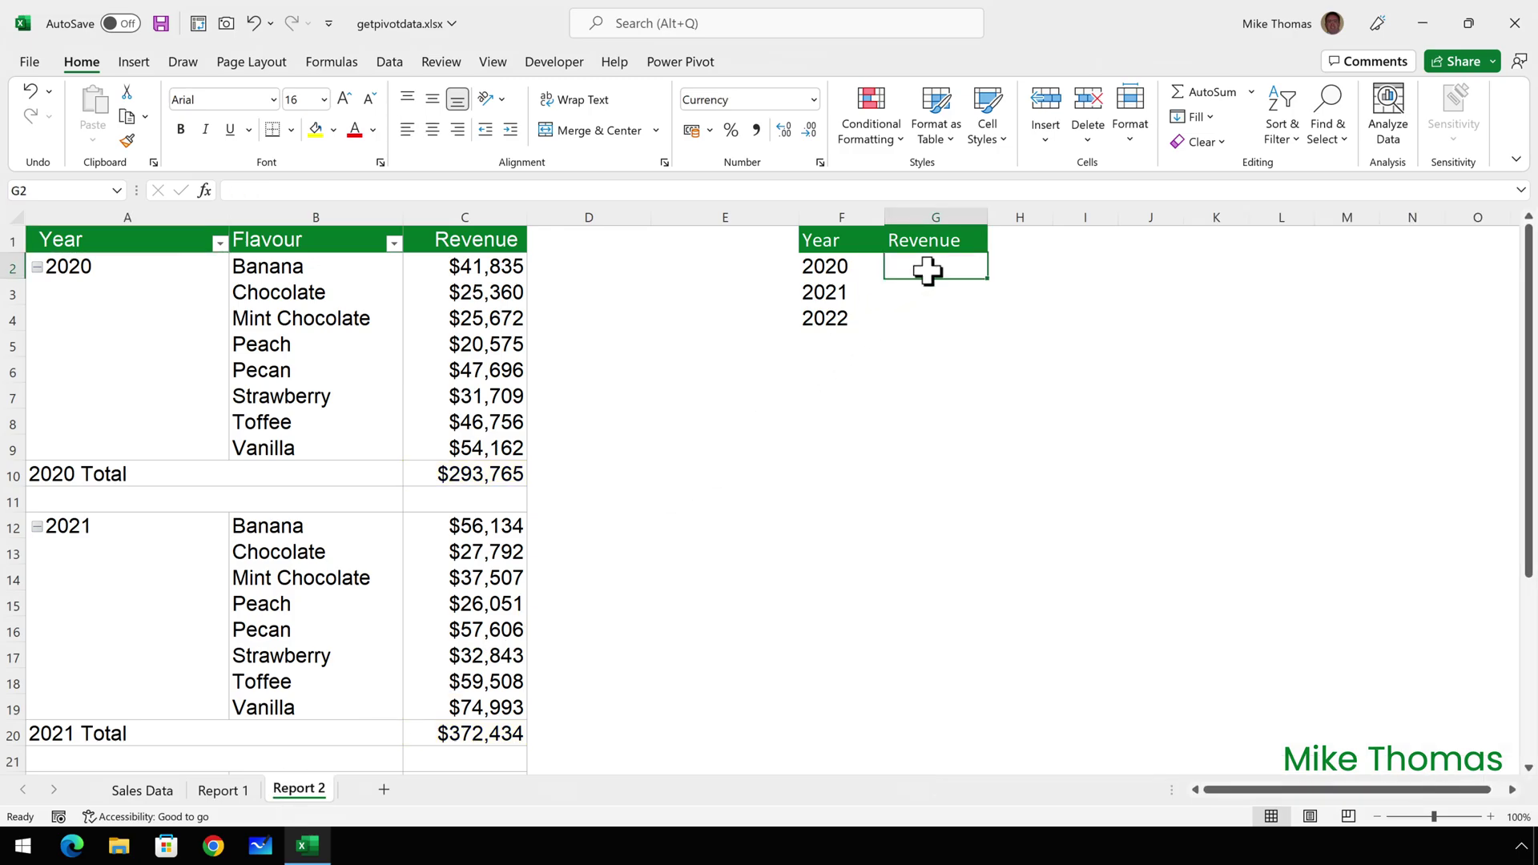
type("=")
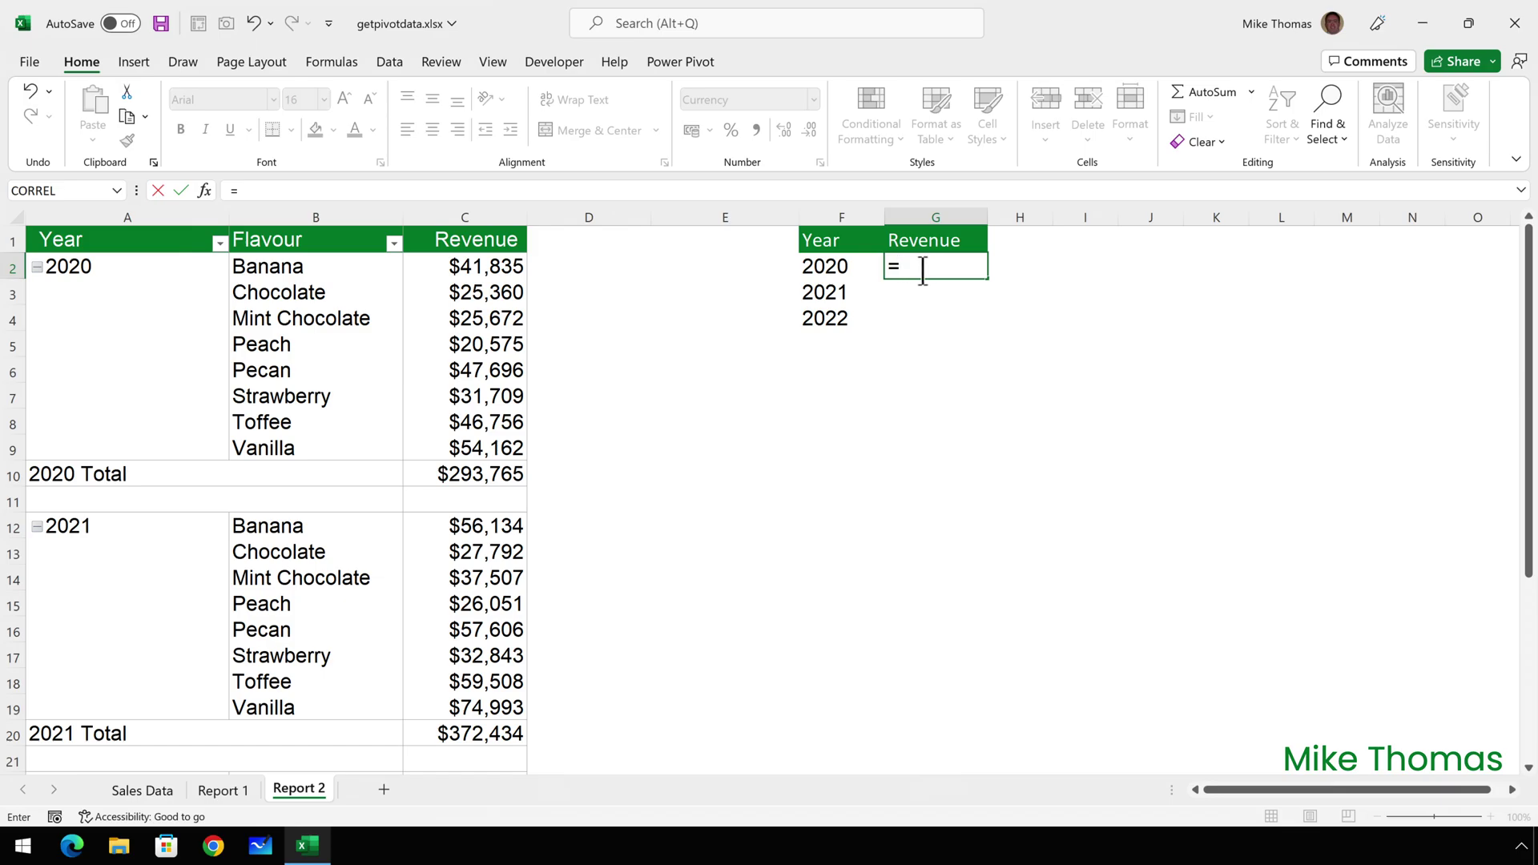
left_click(492, 472)
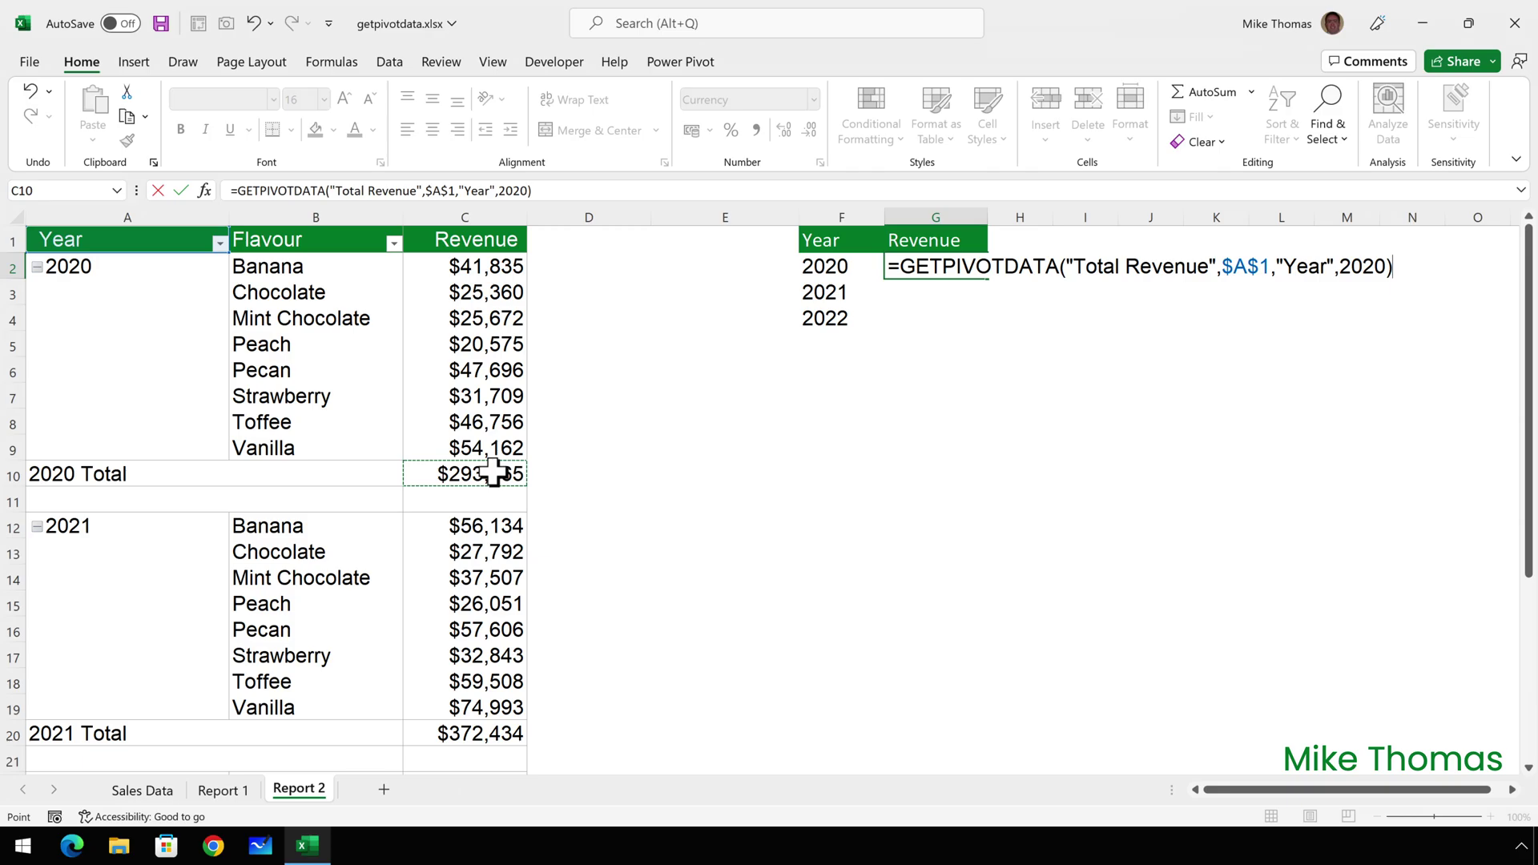
key("ctrl+Return")
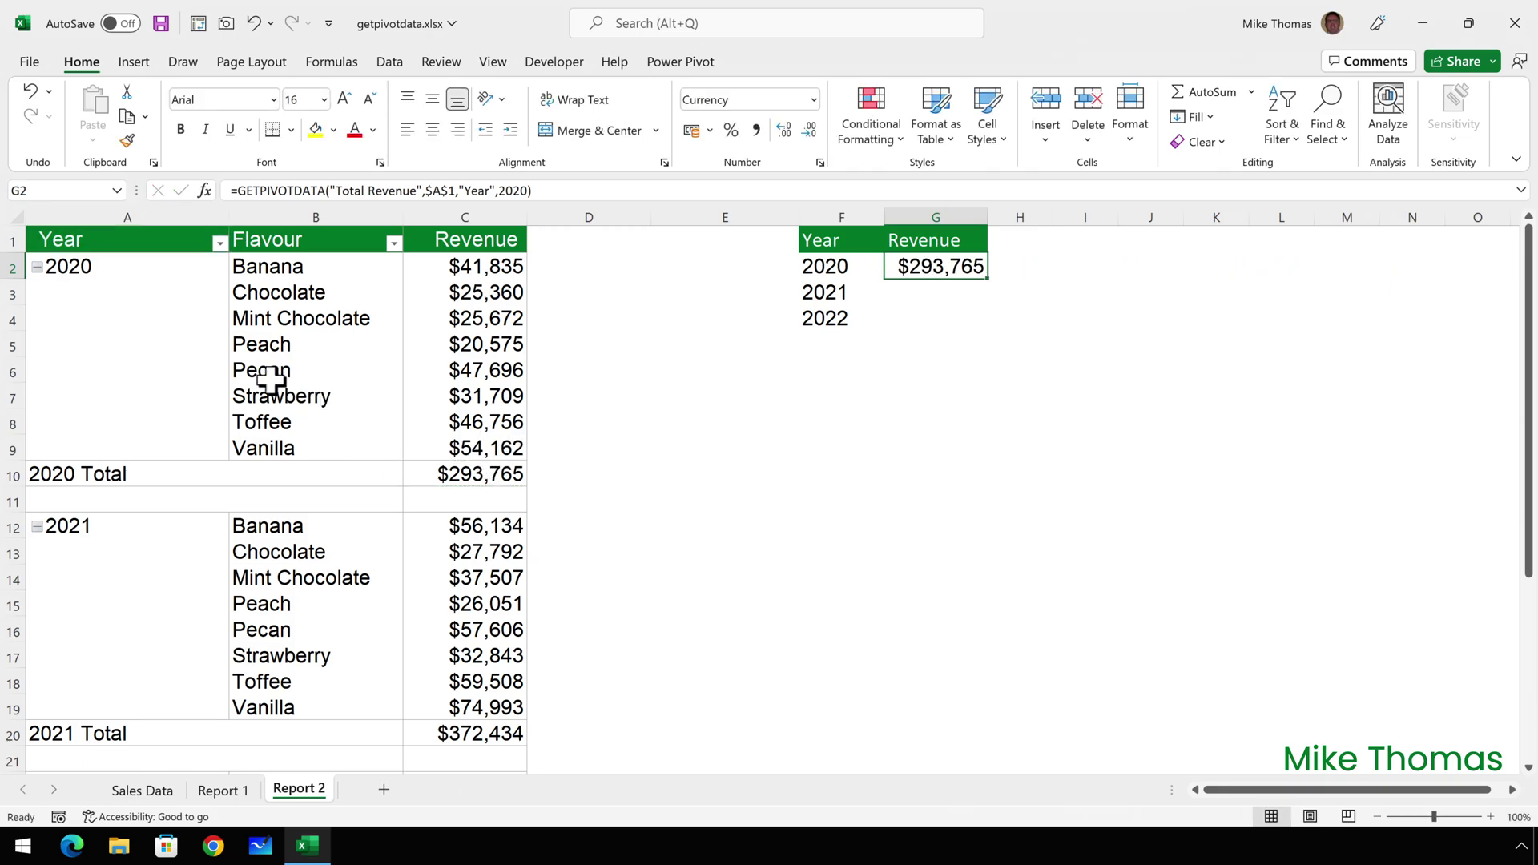
Collapse and re-expand the 2020 group, confirming G2 still returns $293,765.
left_click(36, 265)
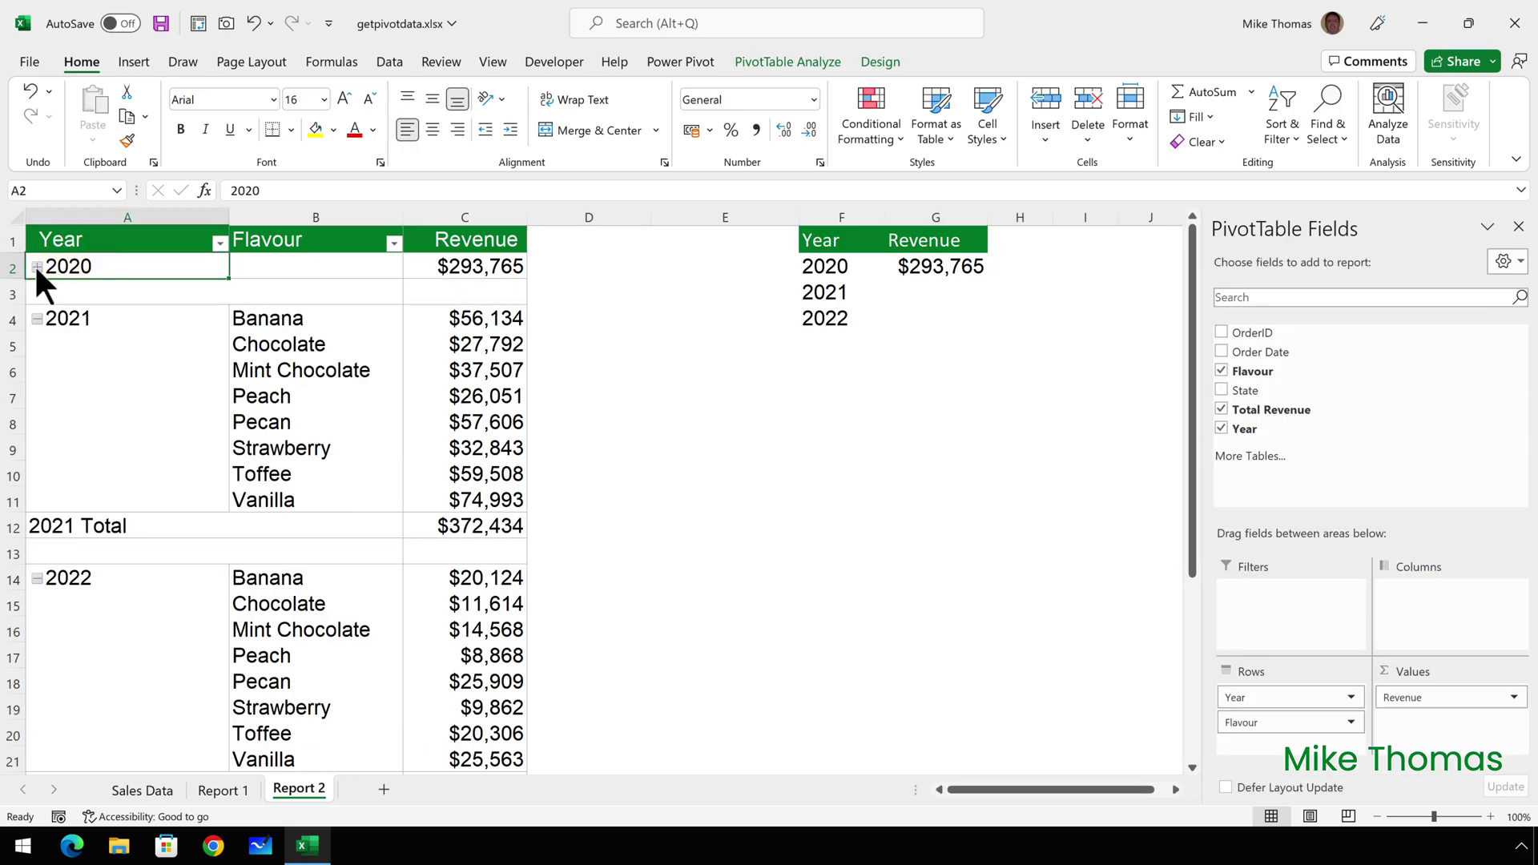
left_click(36, 265)
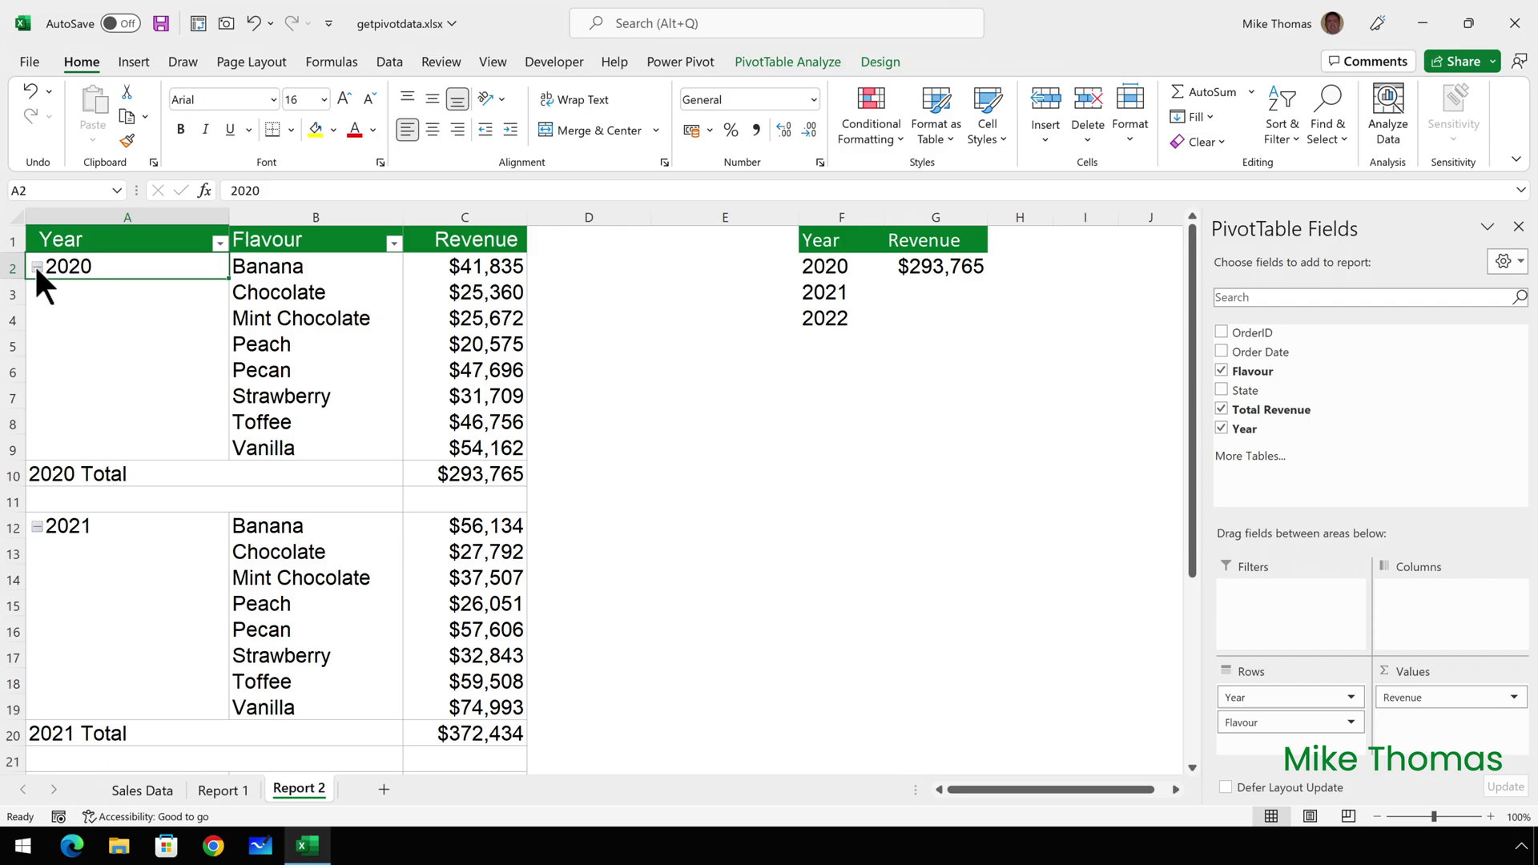
left_click(963, 270)
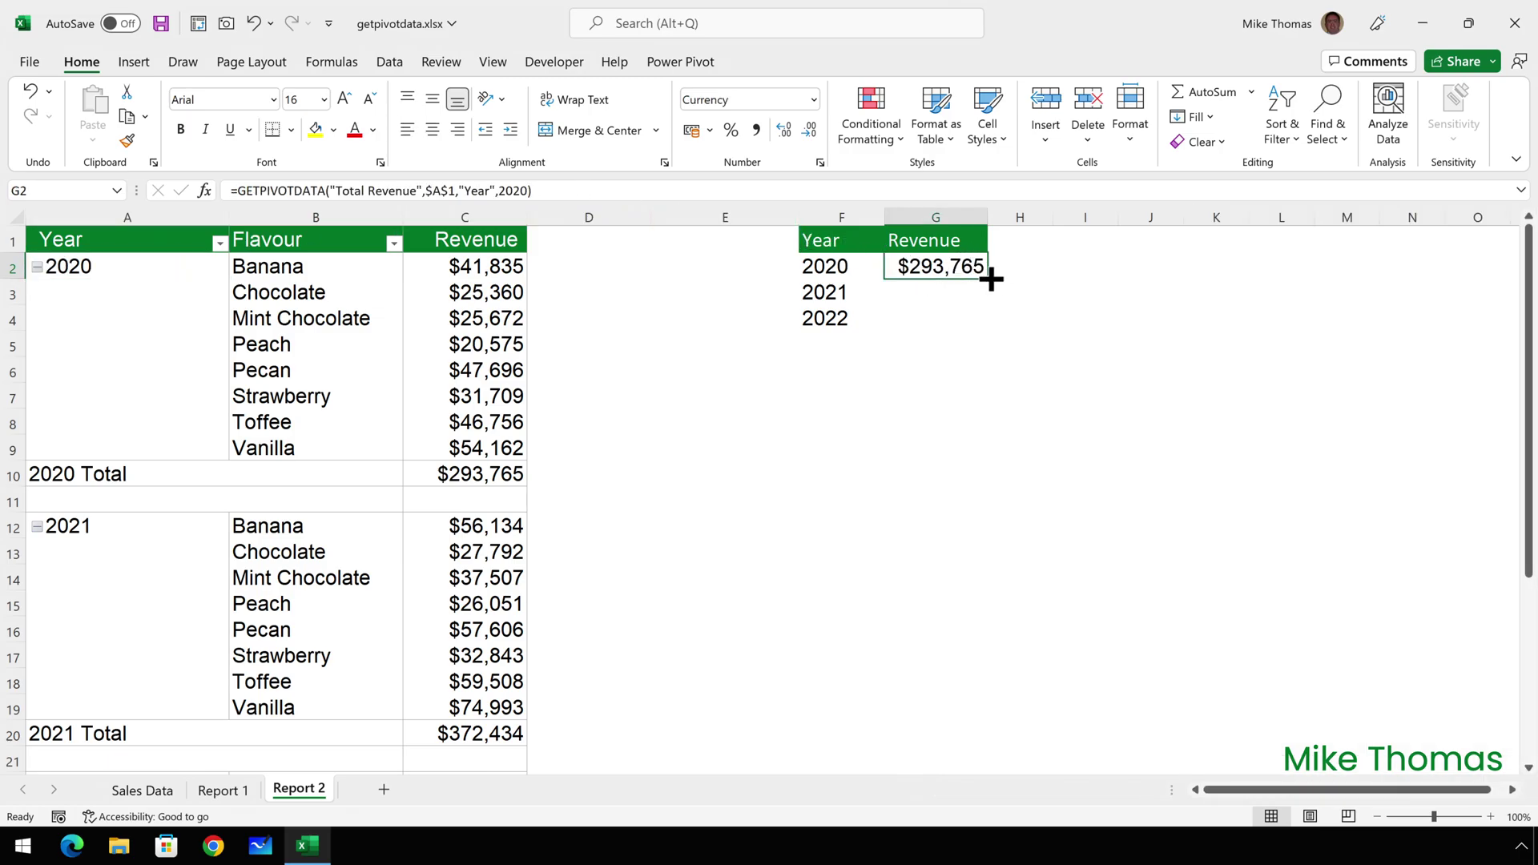
Fill G2's 2020 formula down to G4 and review the copied formulas.
left_click_drag(991, 278, 986, 327)
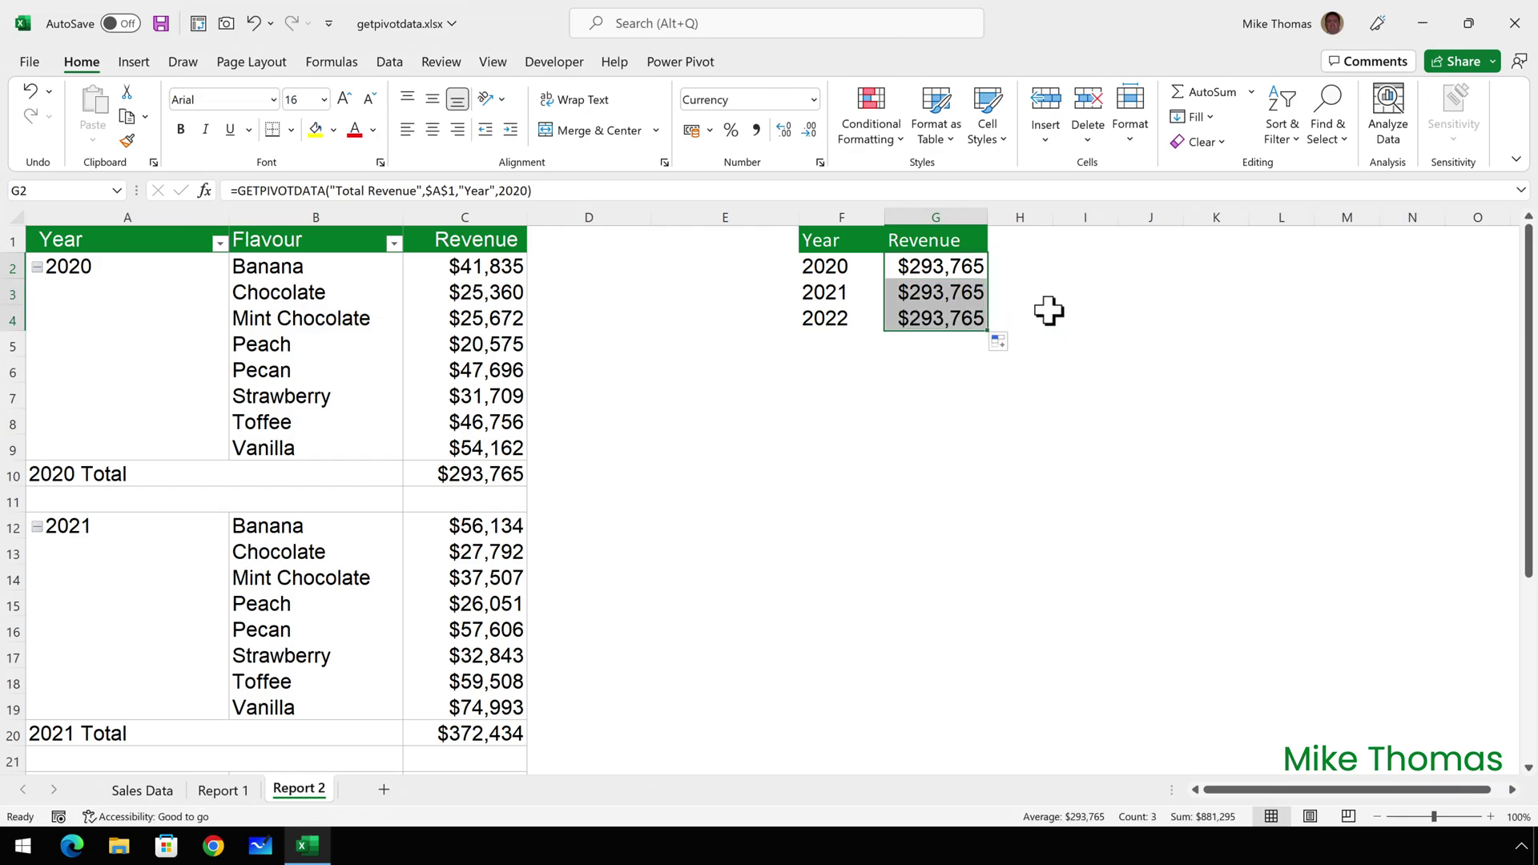
left_click(961, 269)
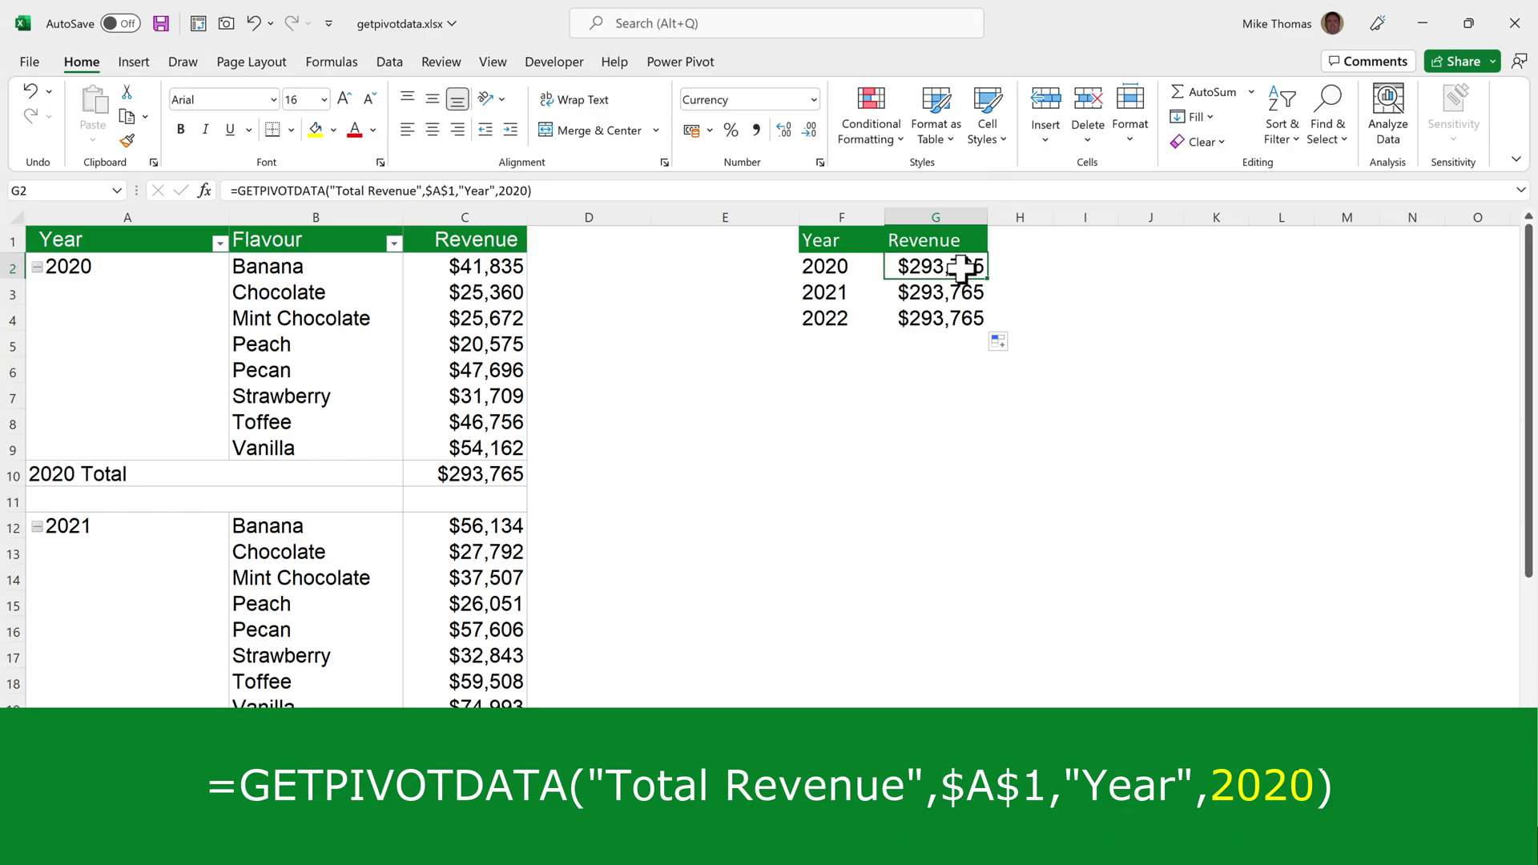
key("Down")
key("Down")
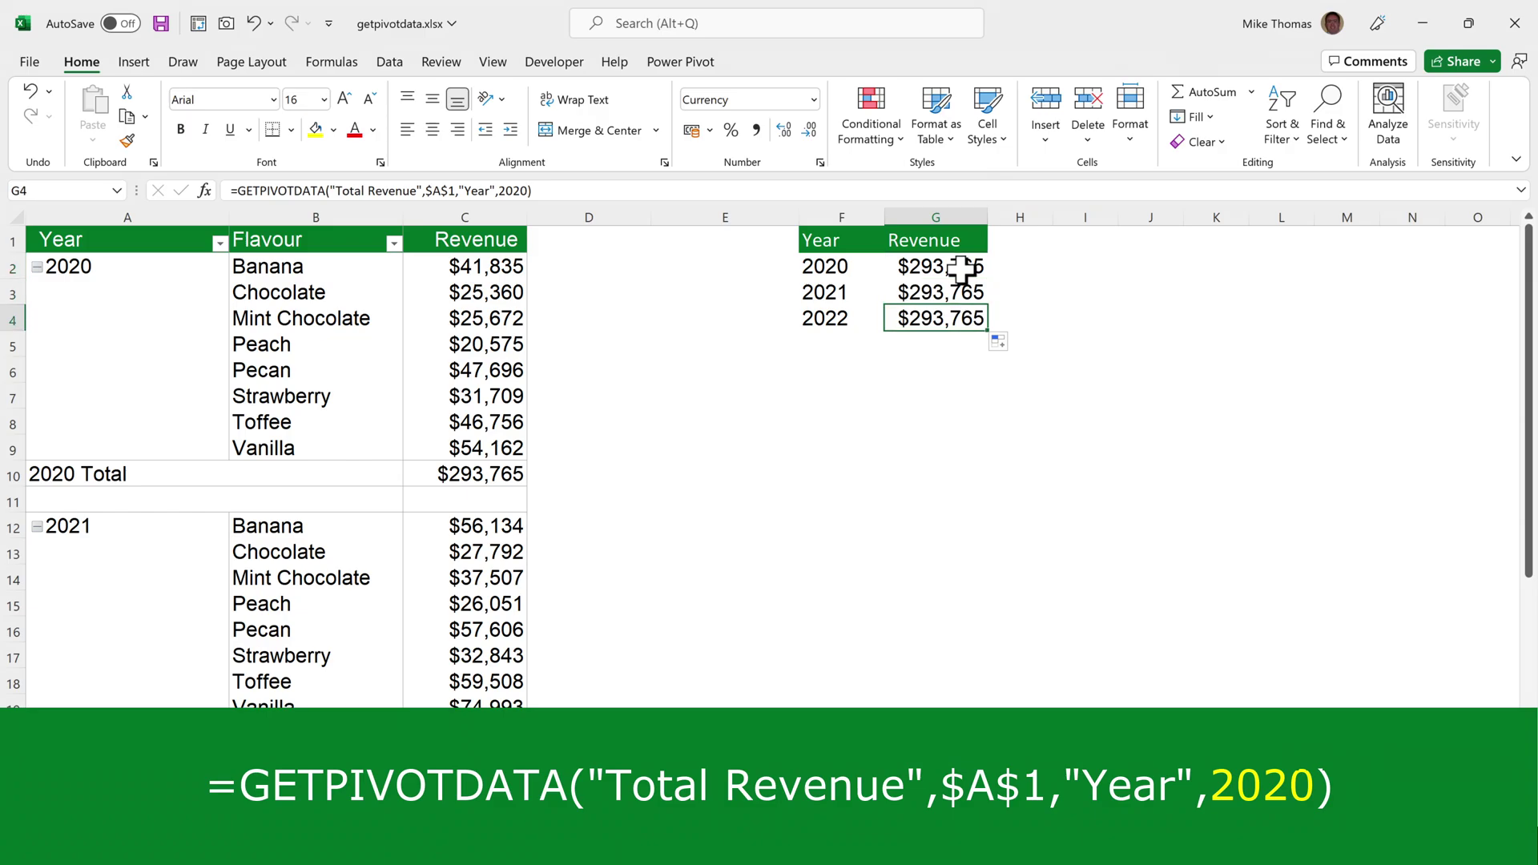
left_click(961, 271)
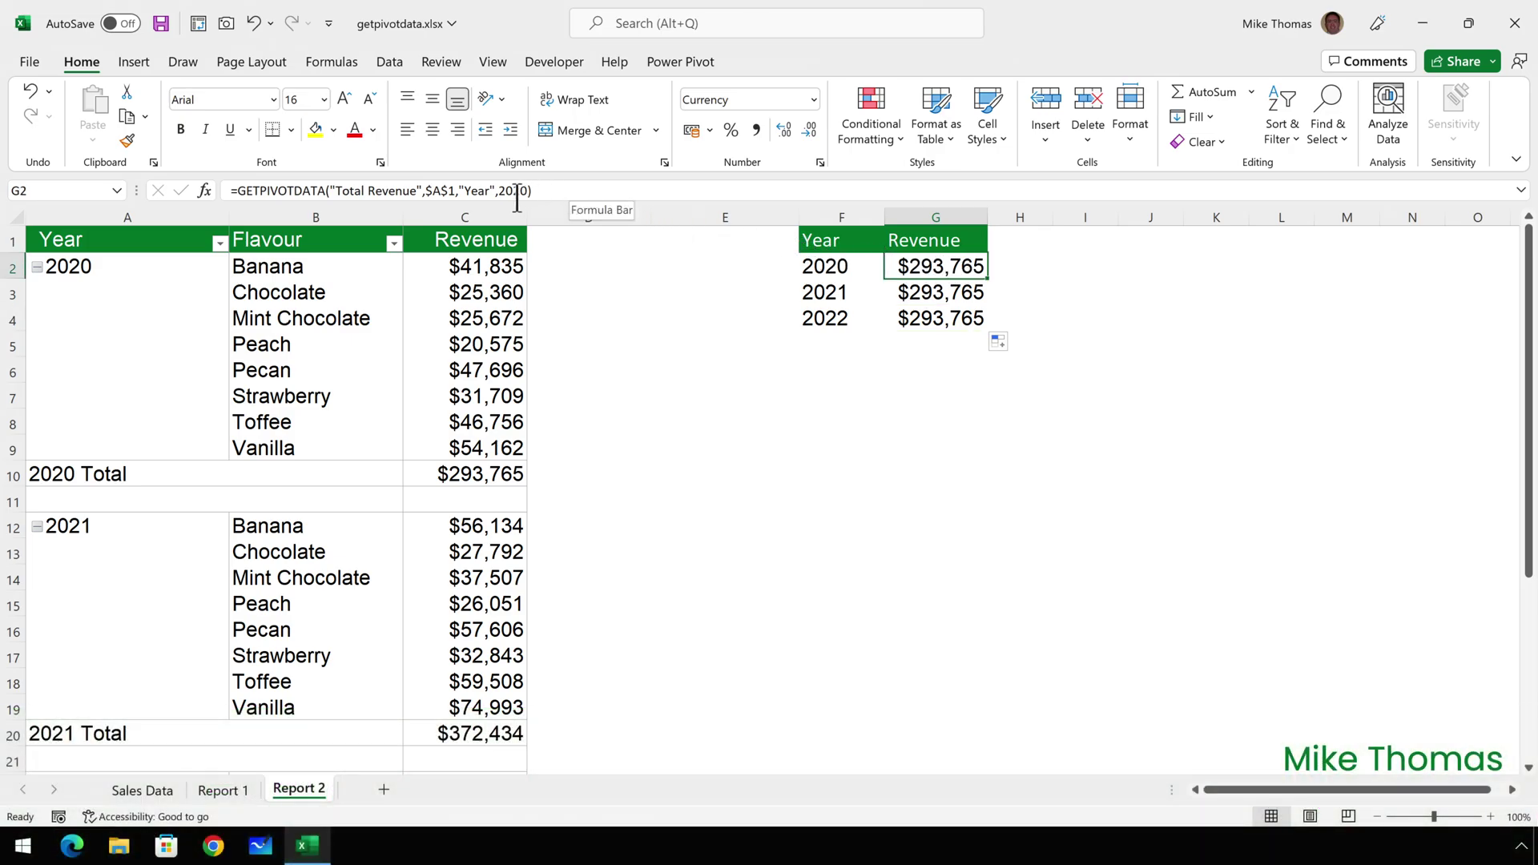
Replace the fixed year 2020 in G2's GETPIVOTDATA formula with a reference to F2.
left_click_drag(498, 191, 530, 191)
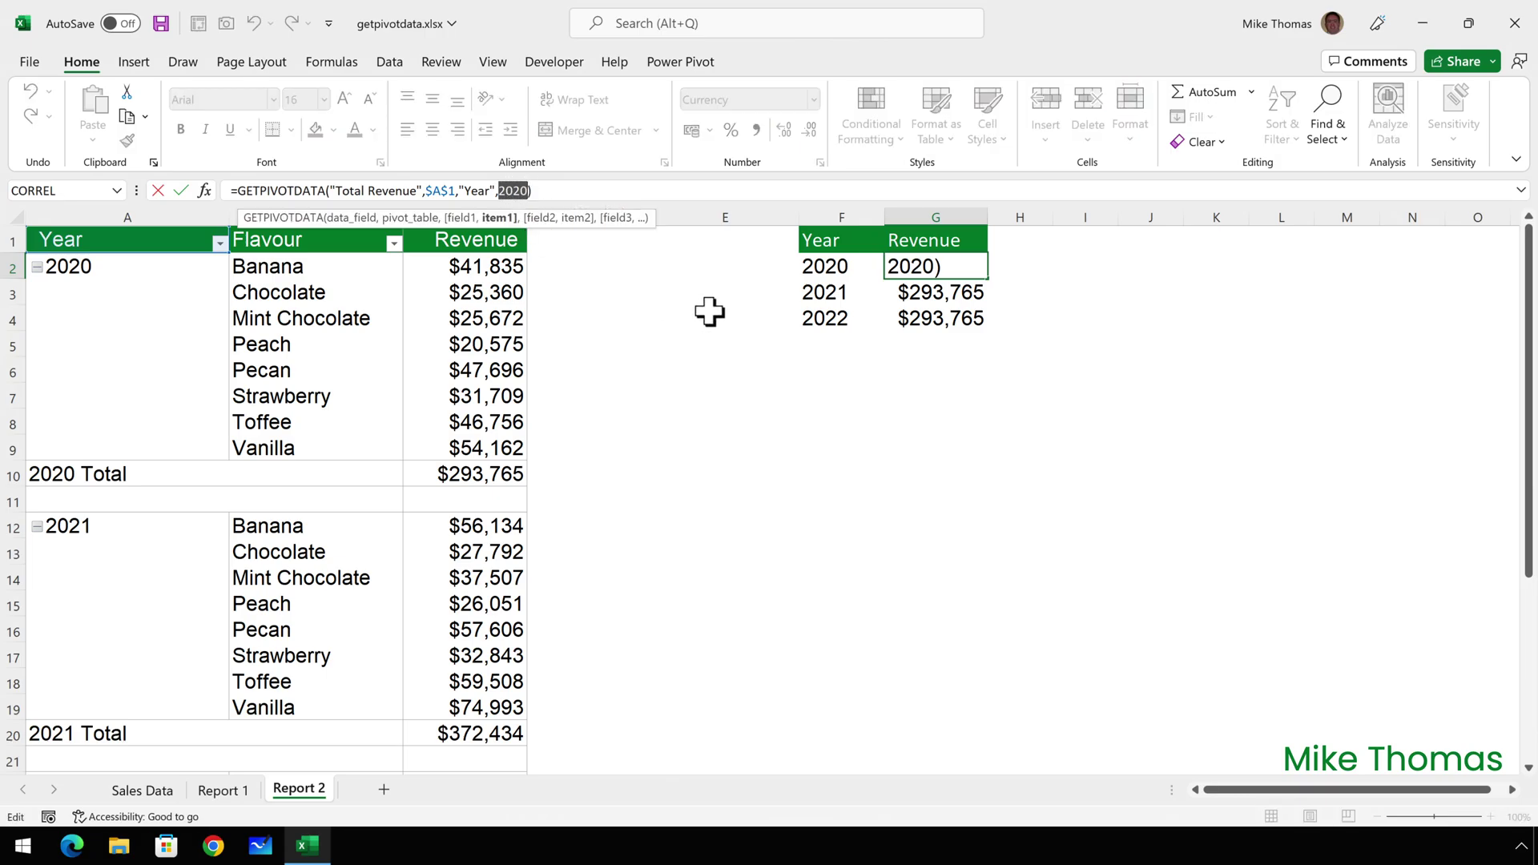
left_click(841, 266)
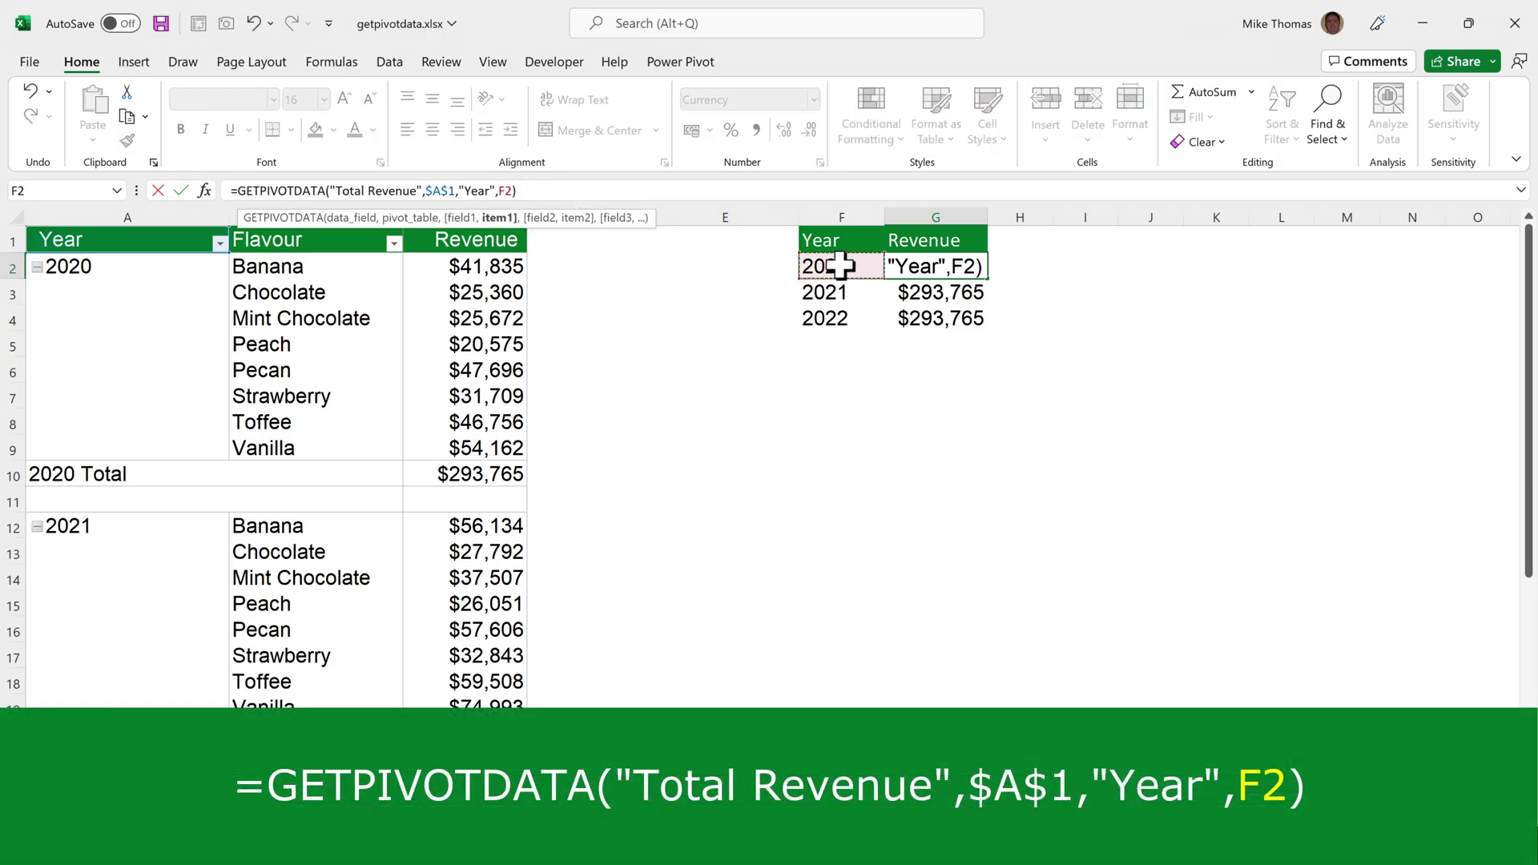
key("ctrl+Return")
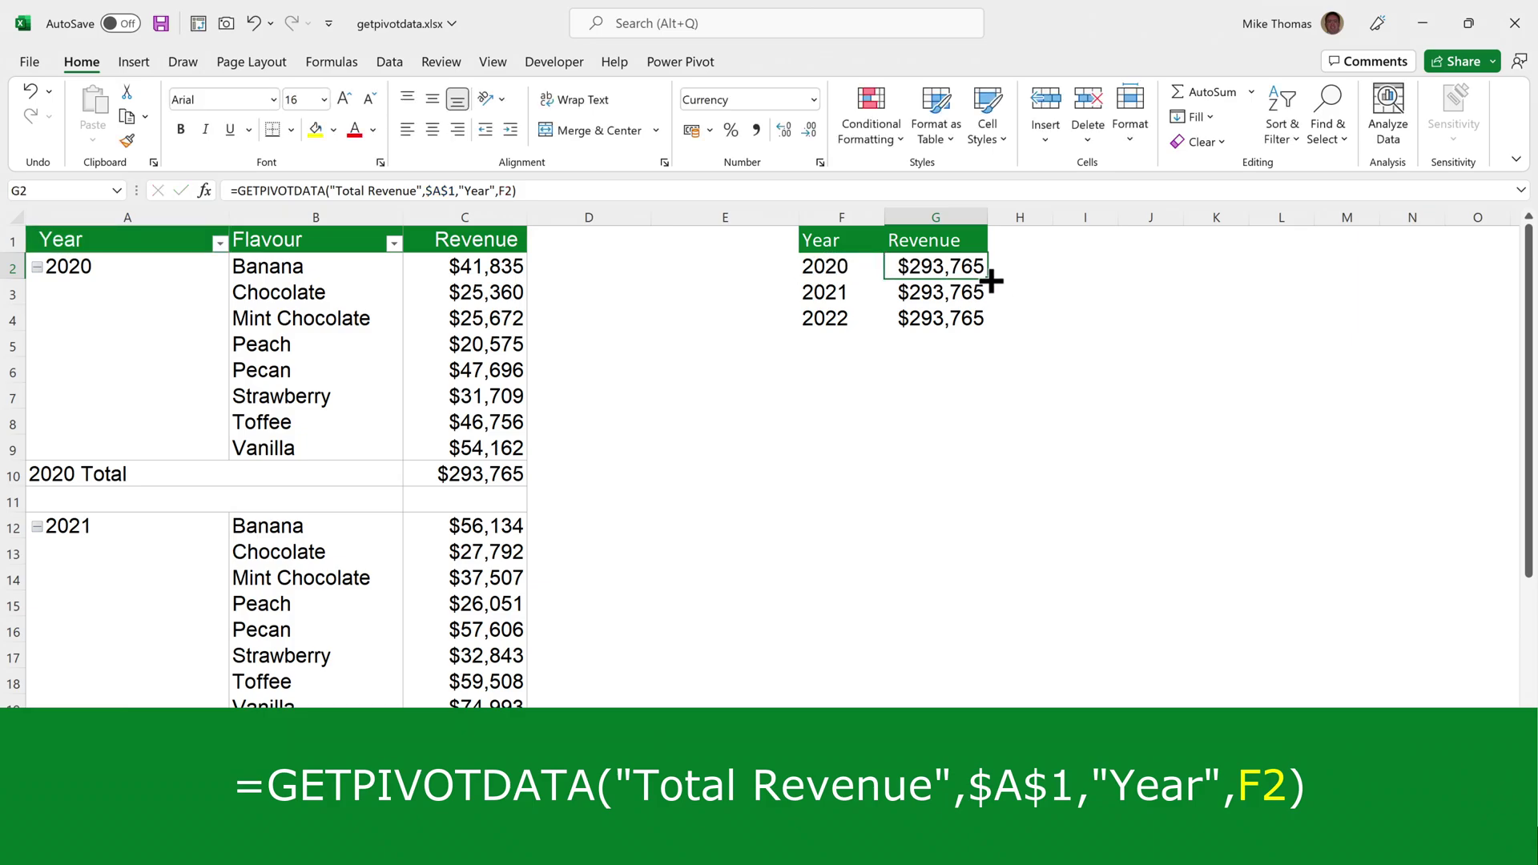
Fill the formula down to G4 and check that G3 and G4 use F3 and F4.
left_click_drag(992, 281, 996, 332)
left_click(959, 269)
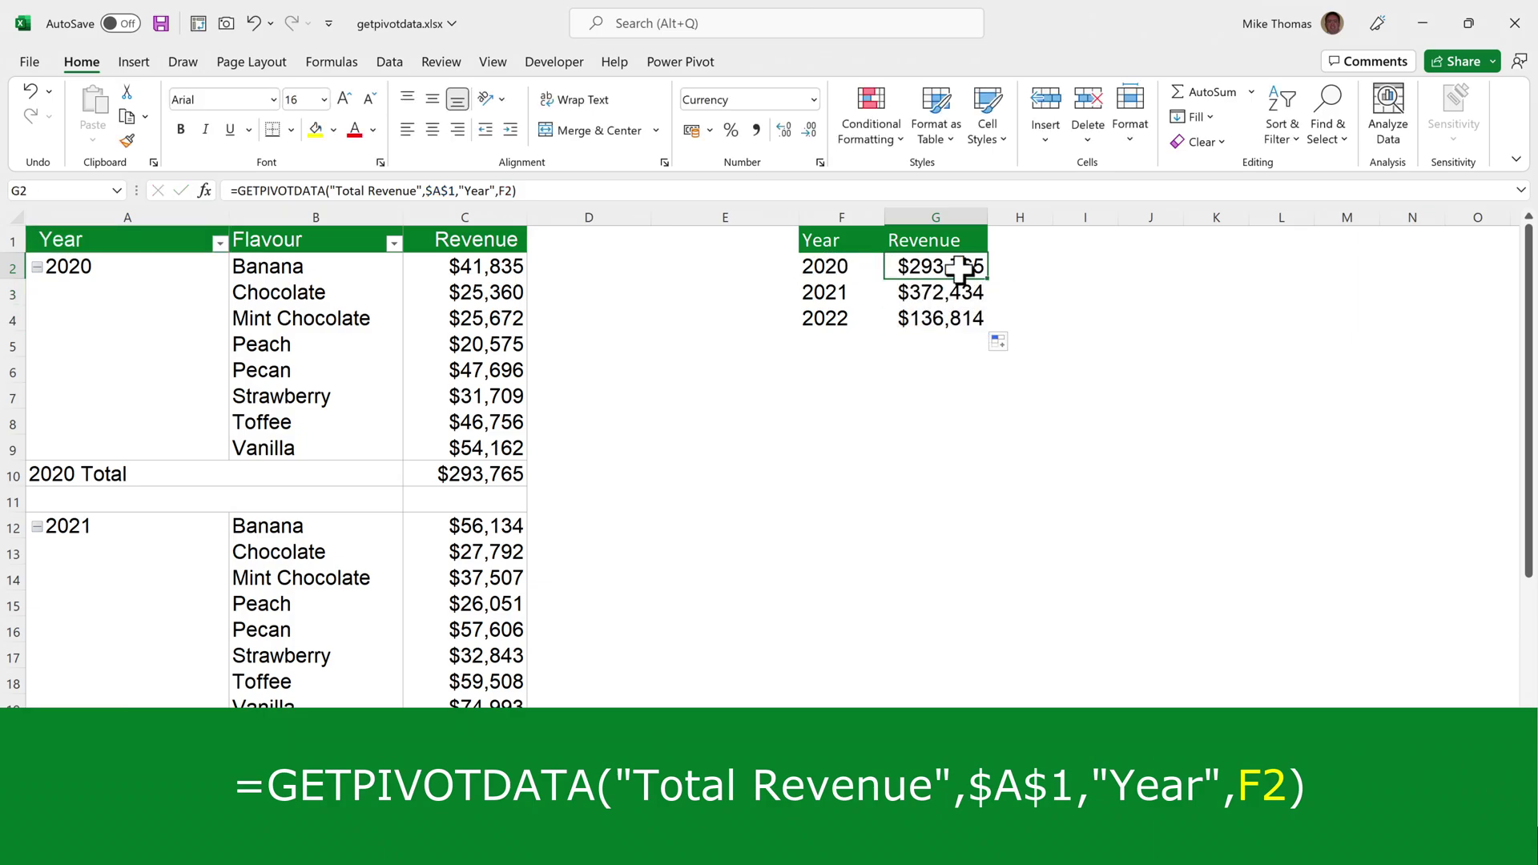
key("Down")
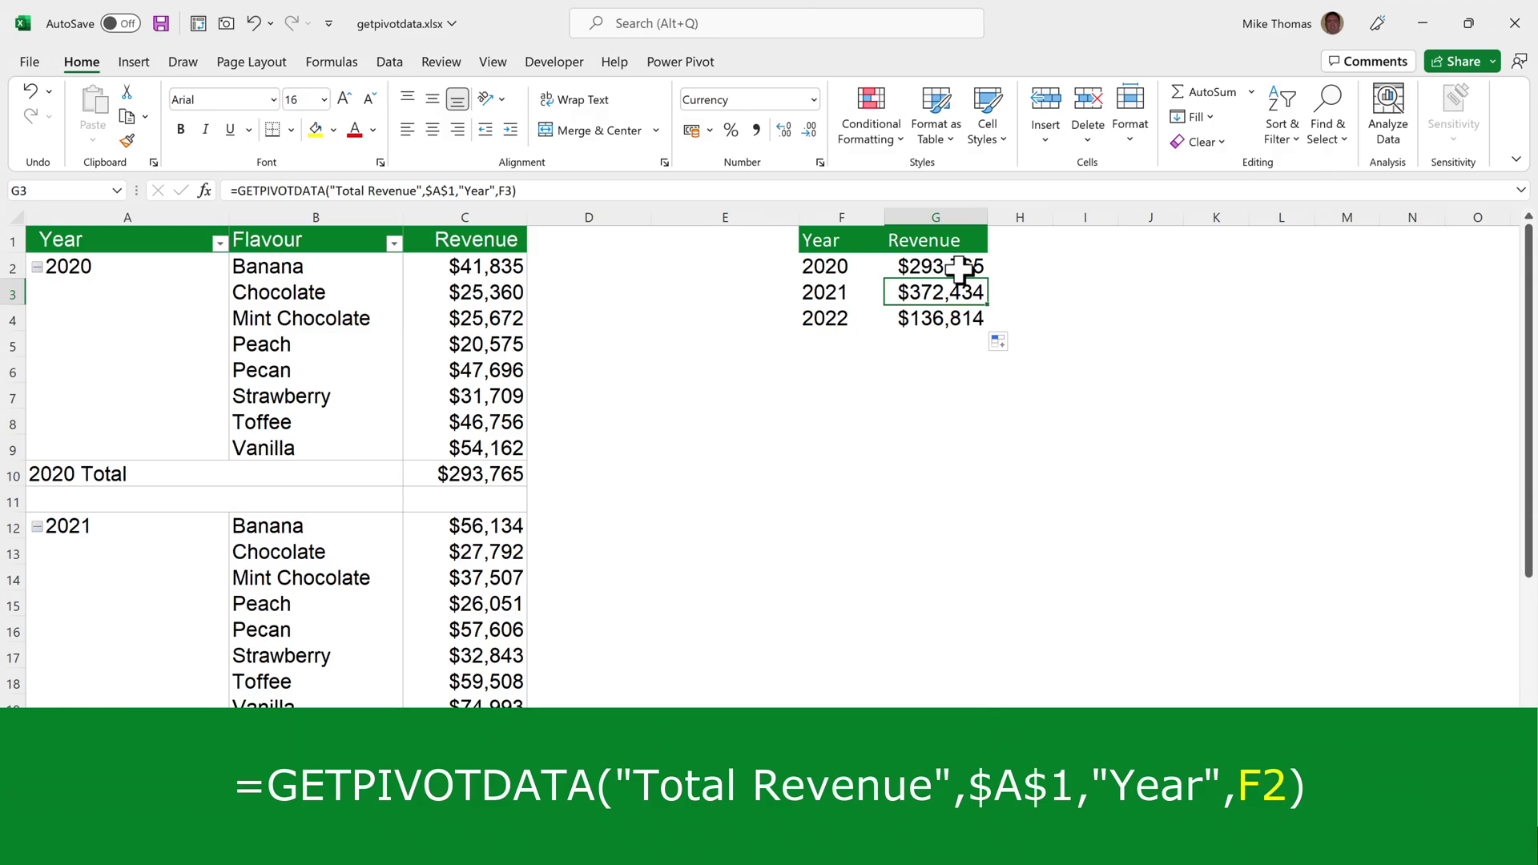
key("Down")
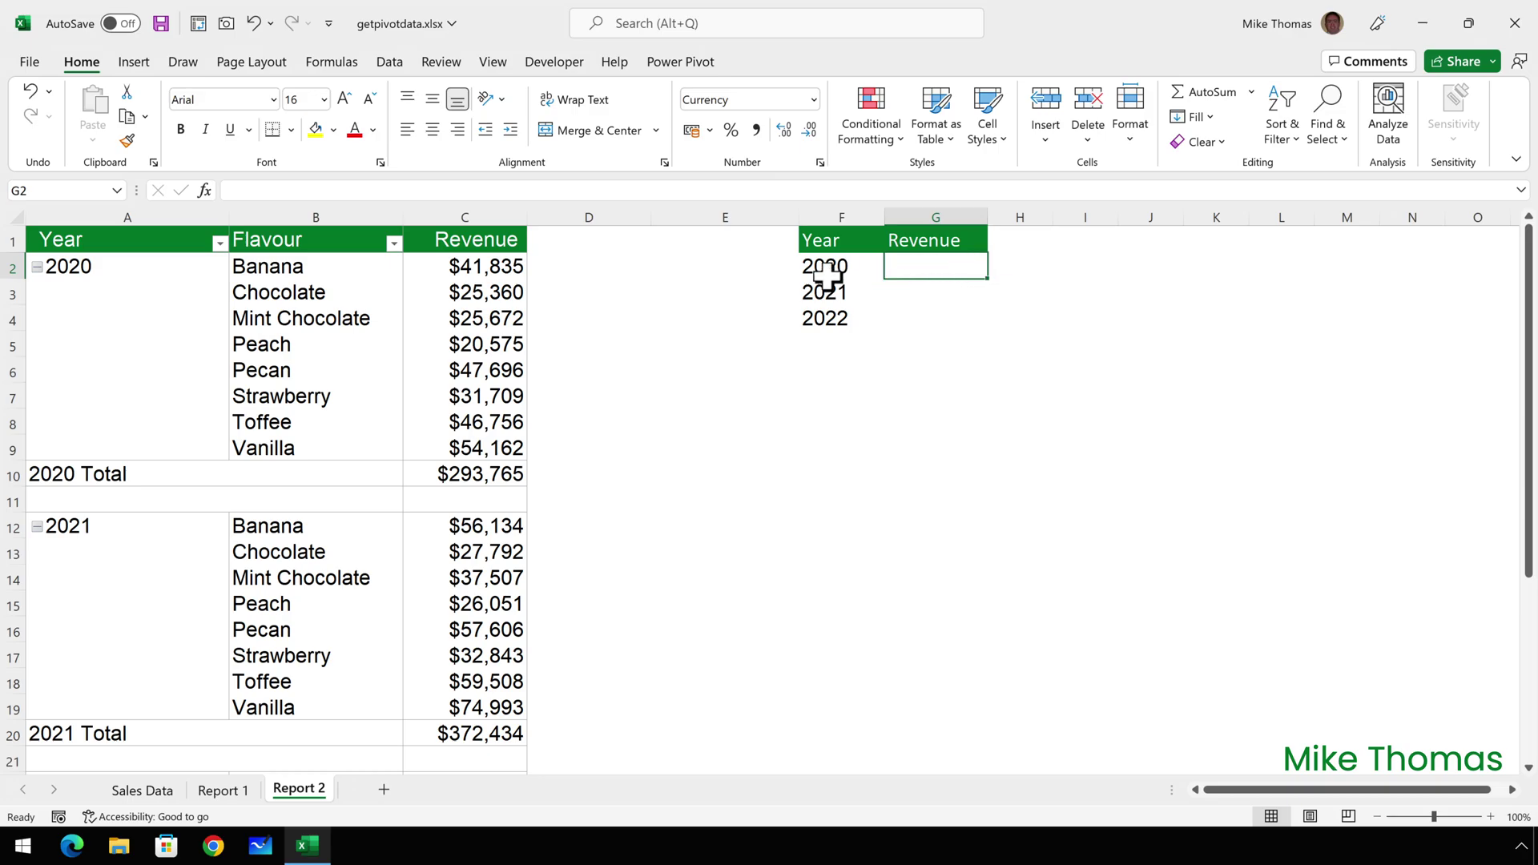
Switch off Generate GetPivotData in the PivotTable Analyze Options list and confirm it is unchecked.
left_click(450, 293)
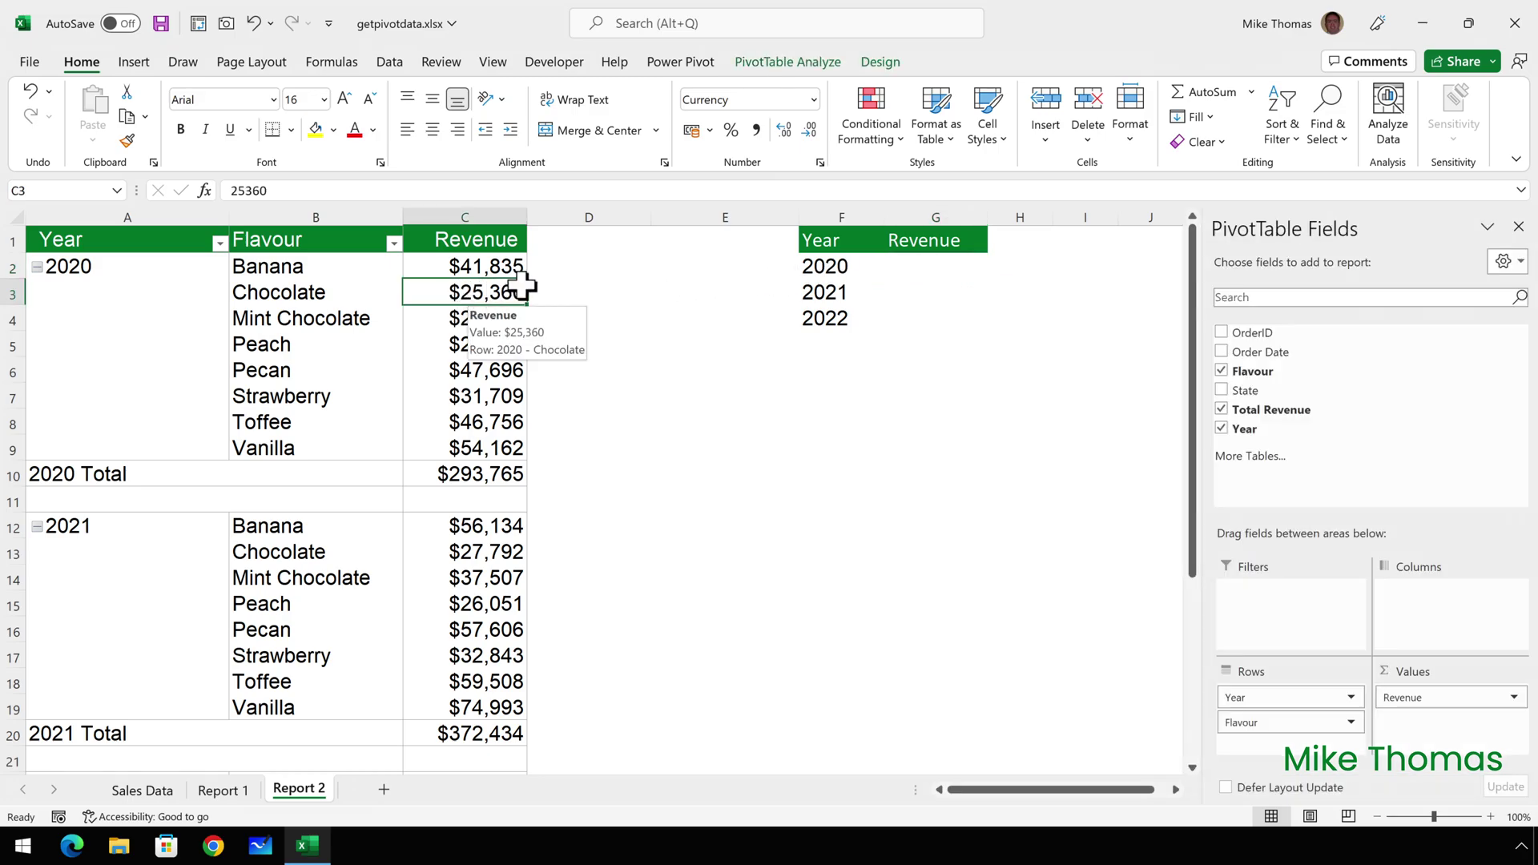
left_click(805, 60)
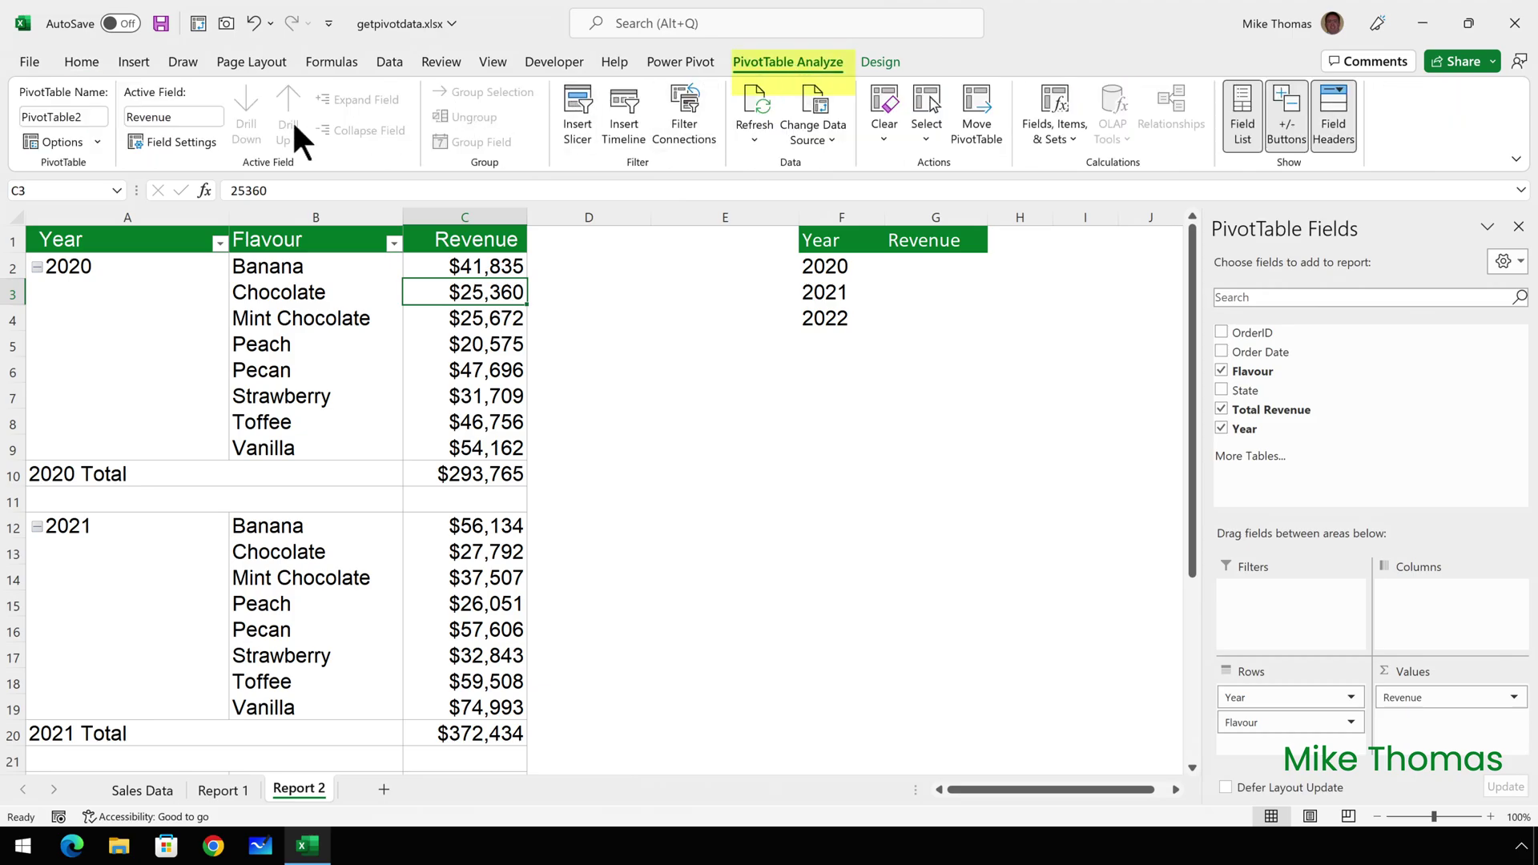
left_click(97, 142)
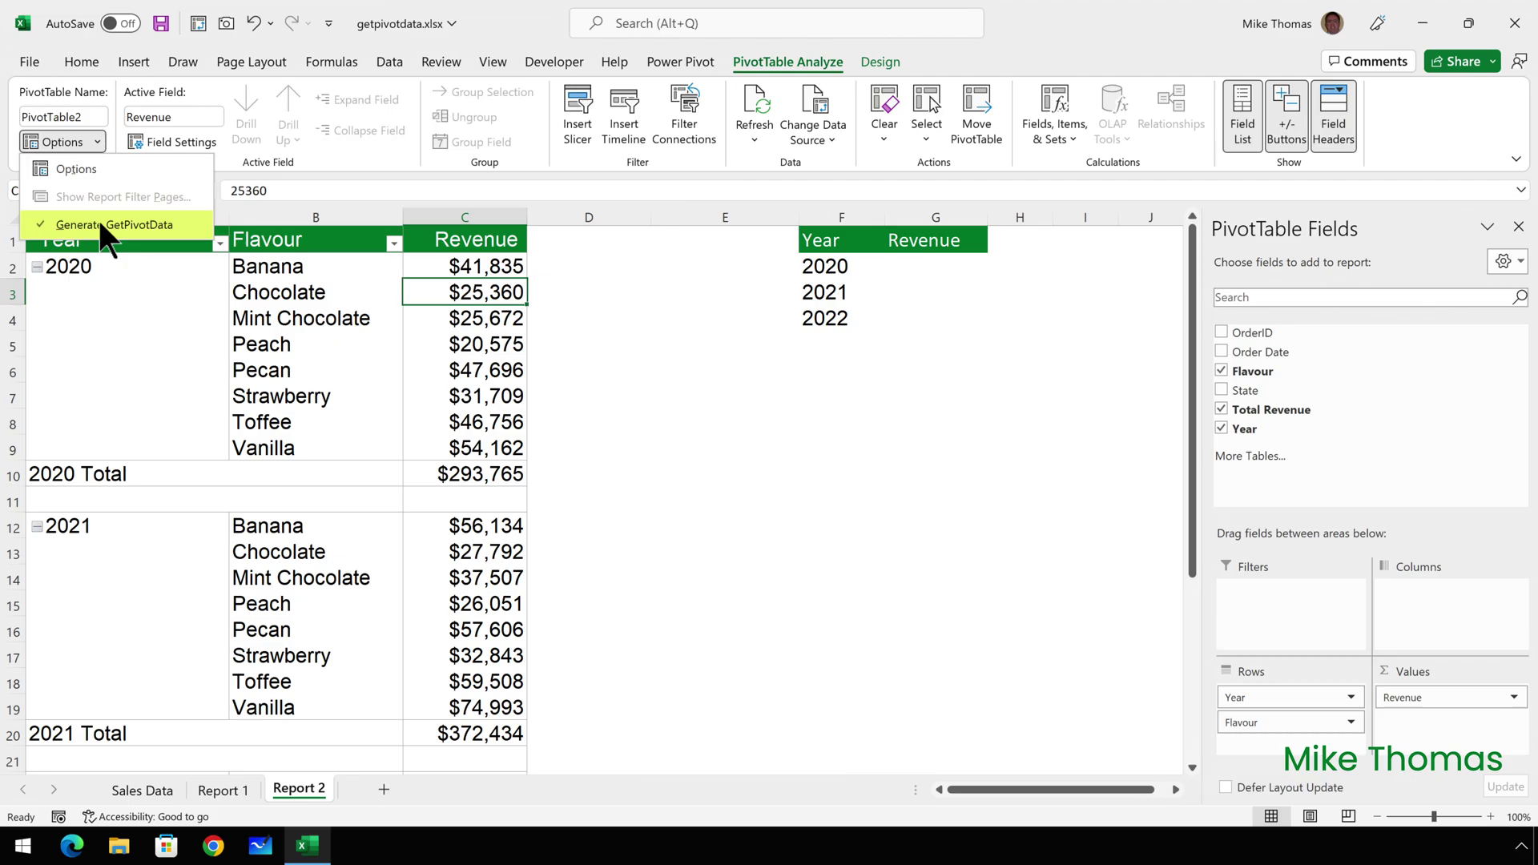
left_click(99, 220)
left_click(97, 142)
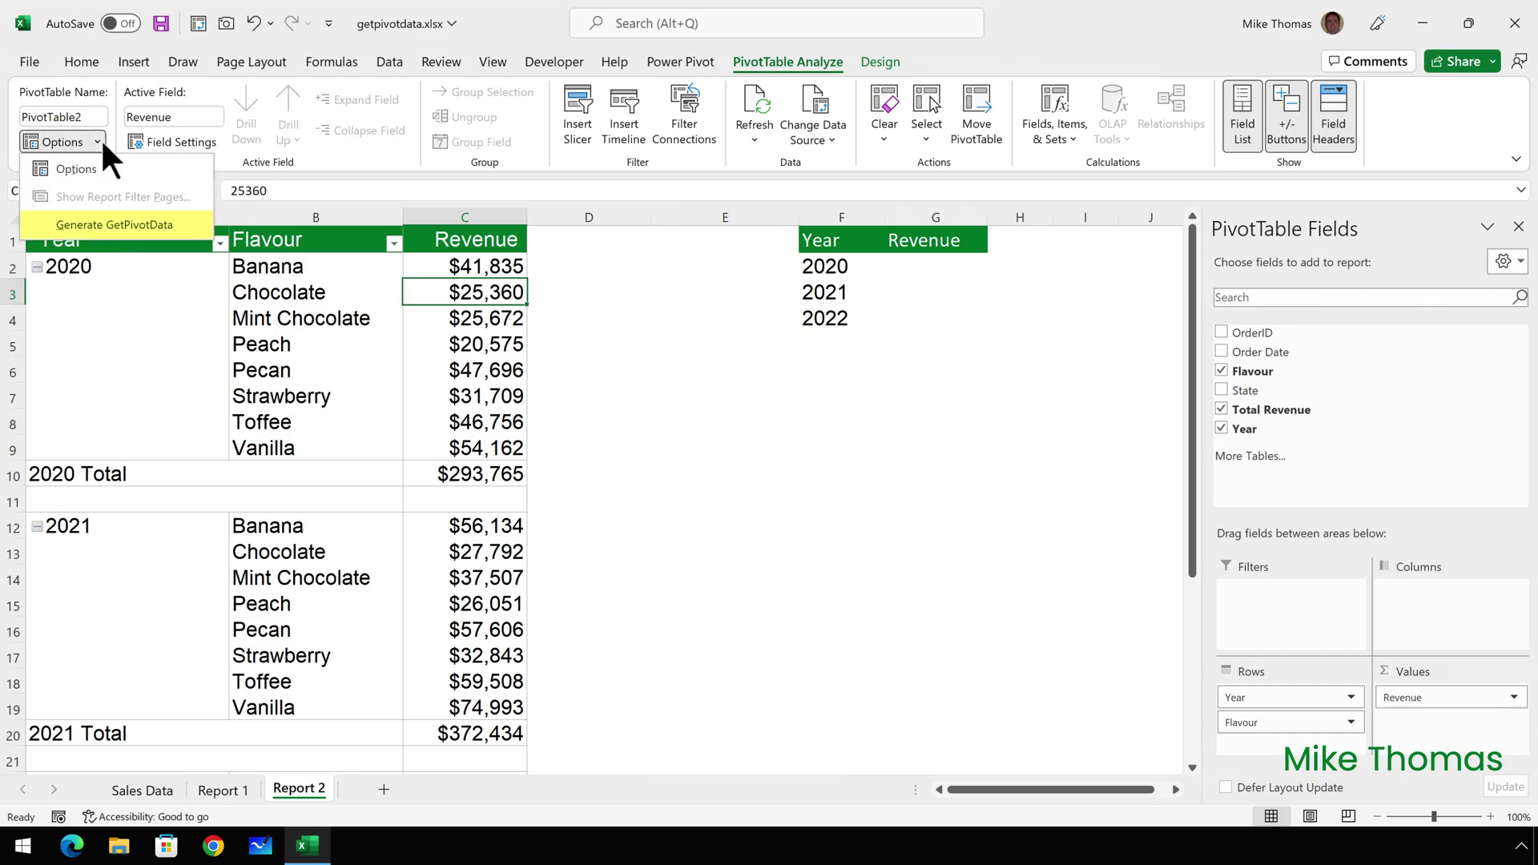
left_click(99, 137)
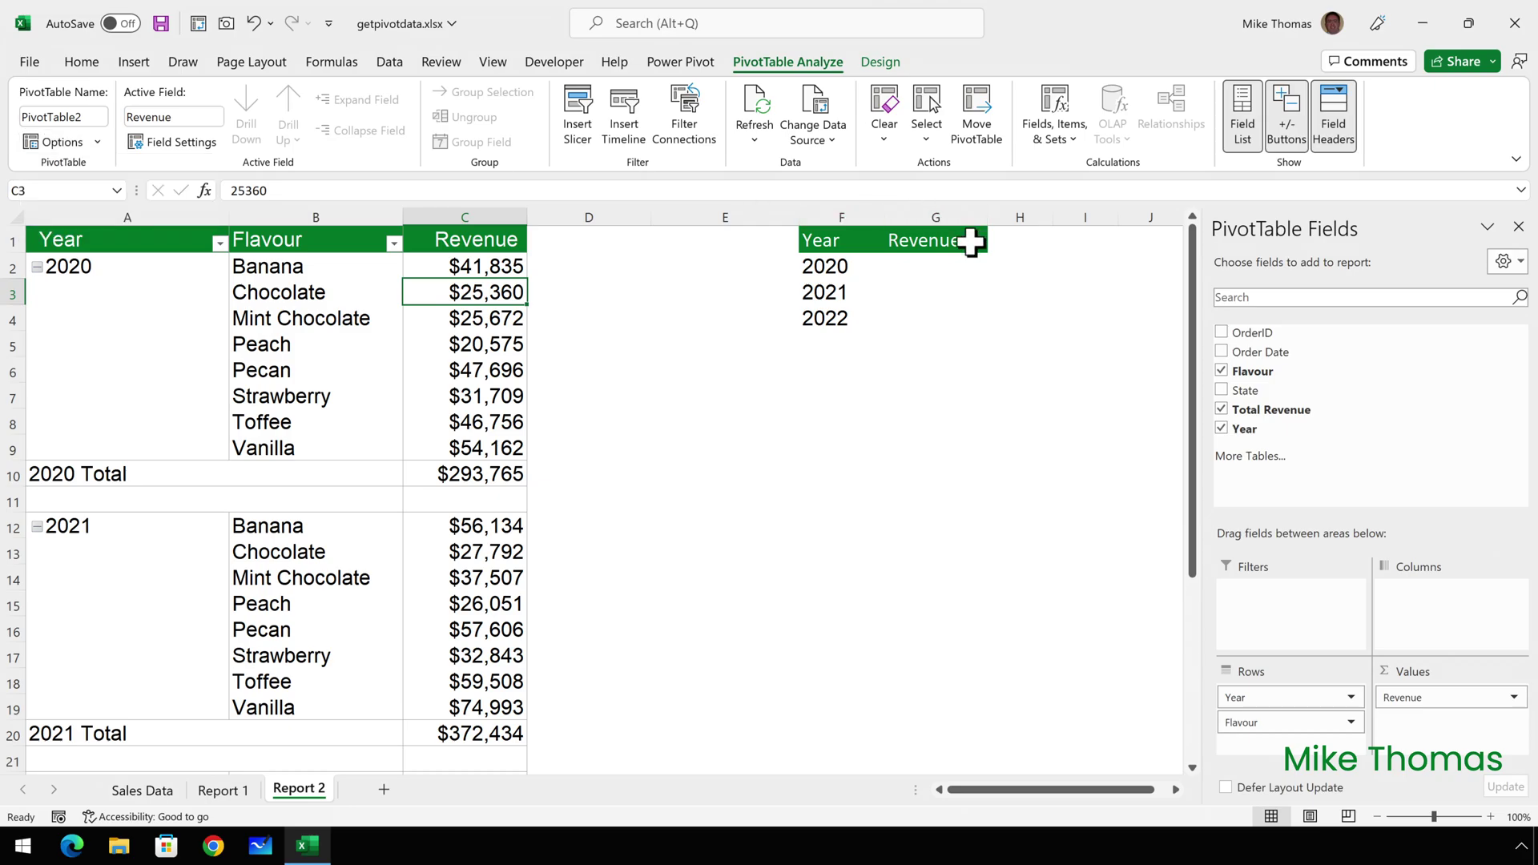
Enter =C10 in G2 so the 2020 Revenue shows $293,765.
left_click(957, 263)
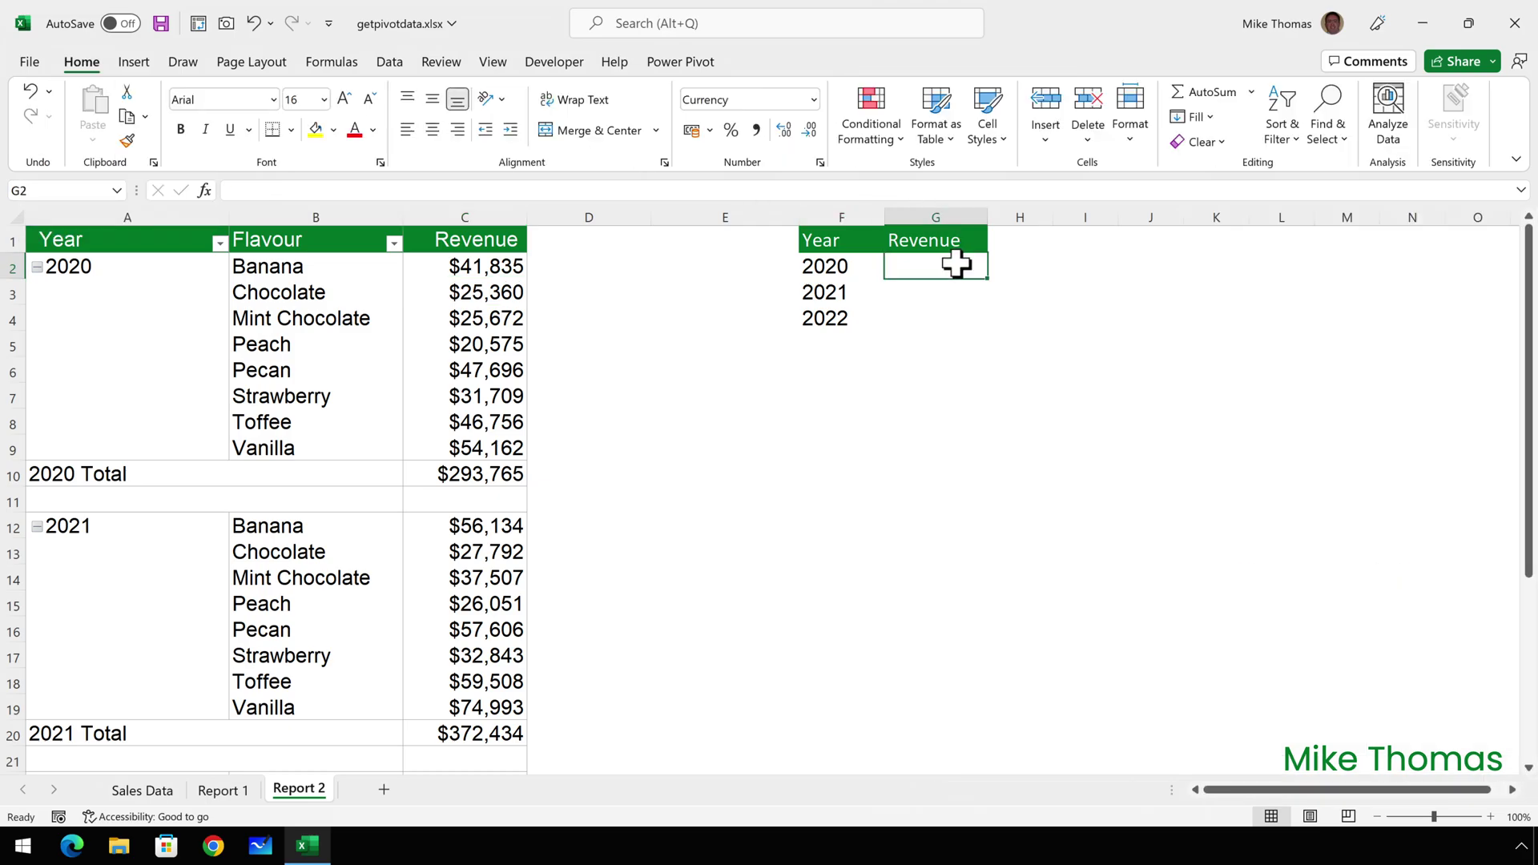
type("=")
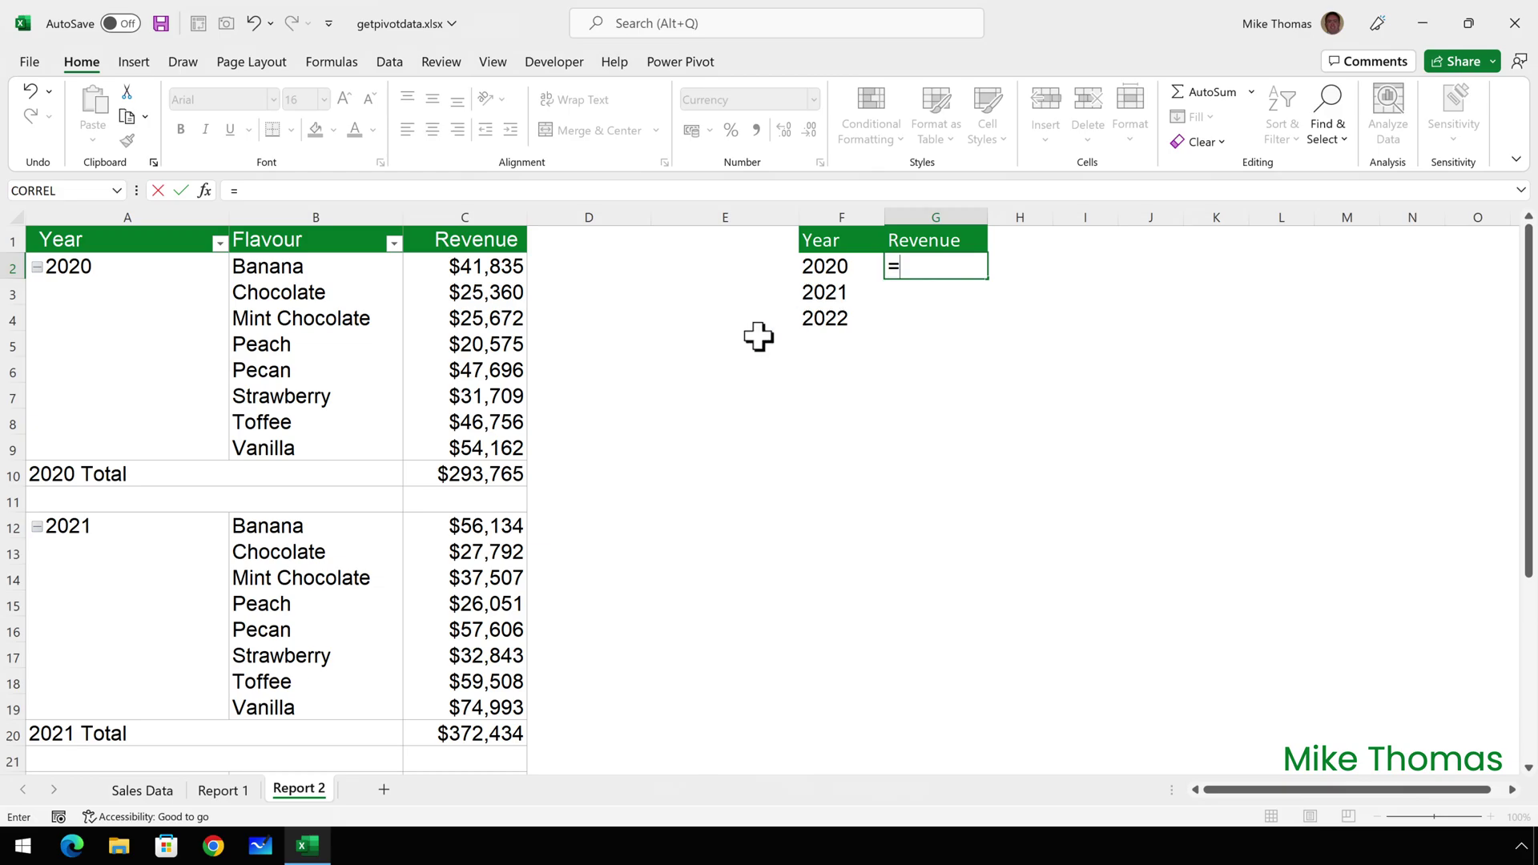
left_click(490, 476)
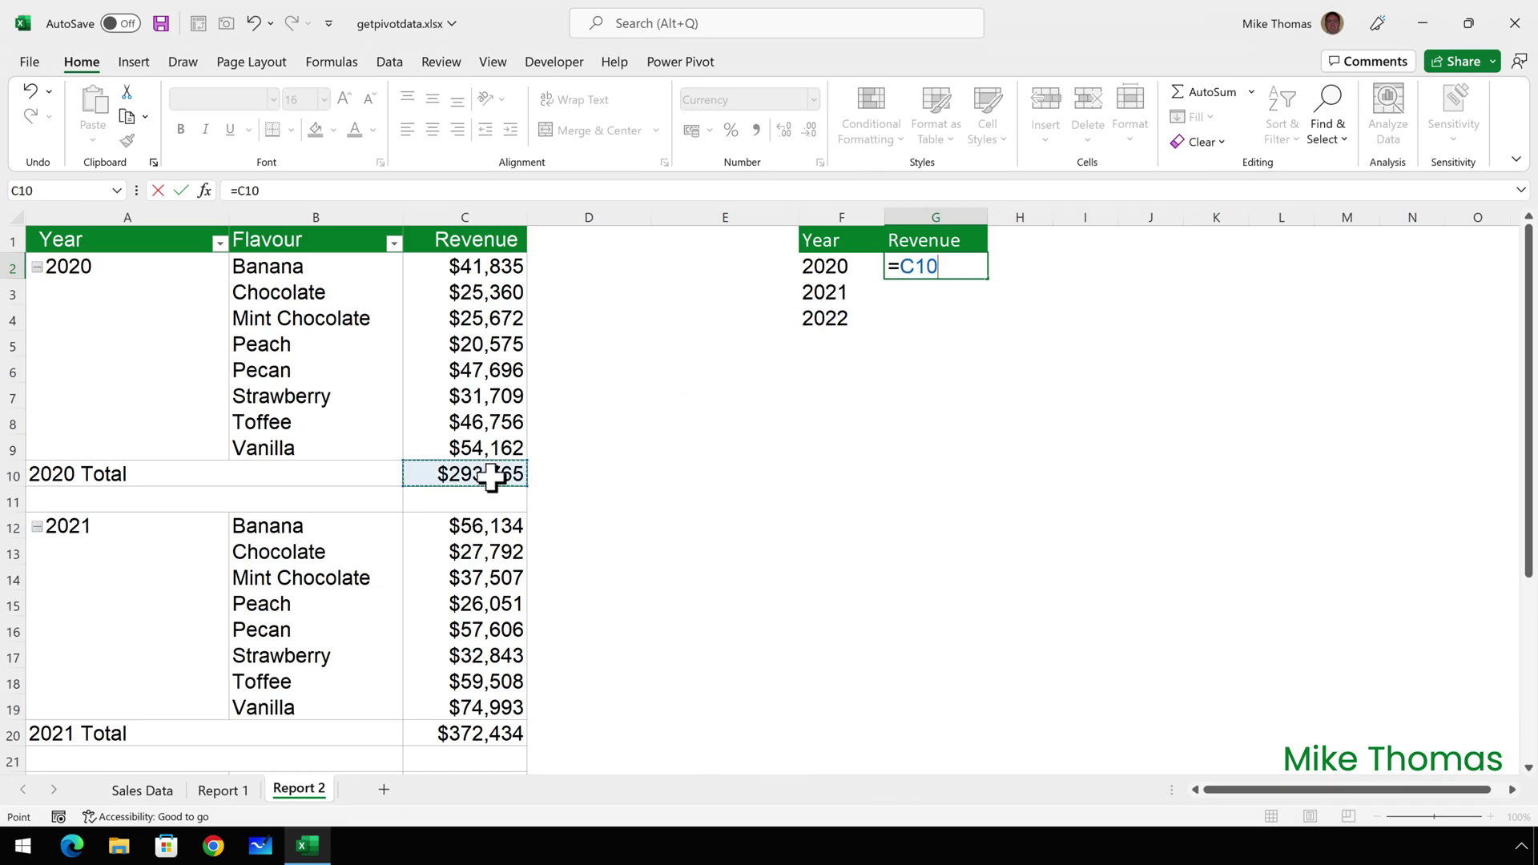
key("ctrl+Return")
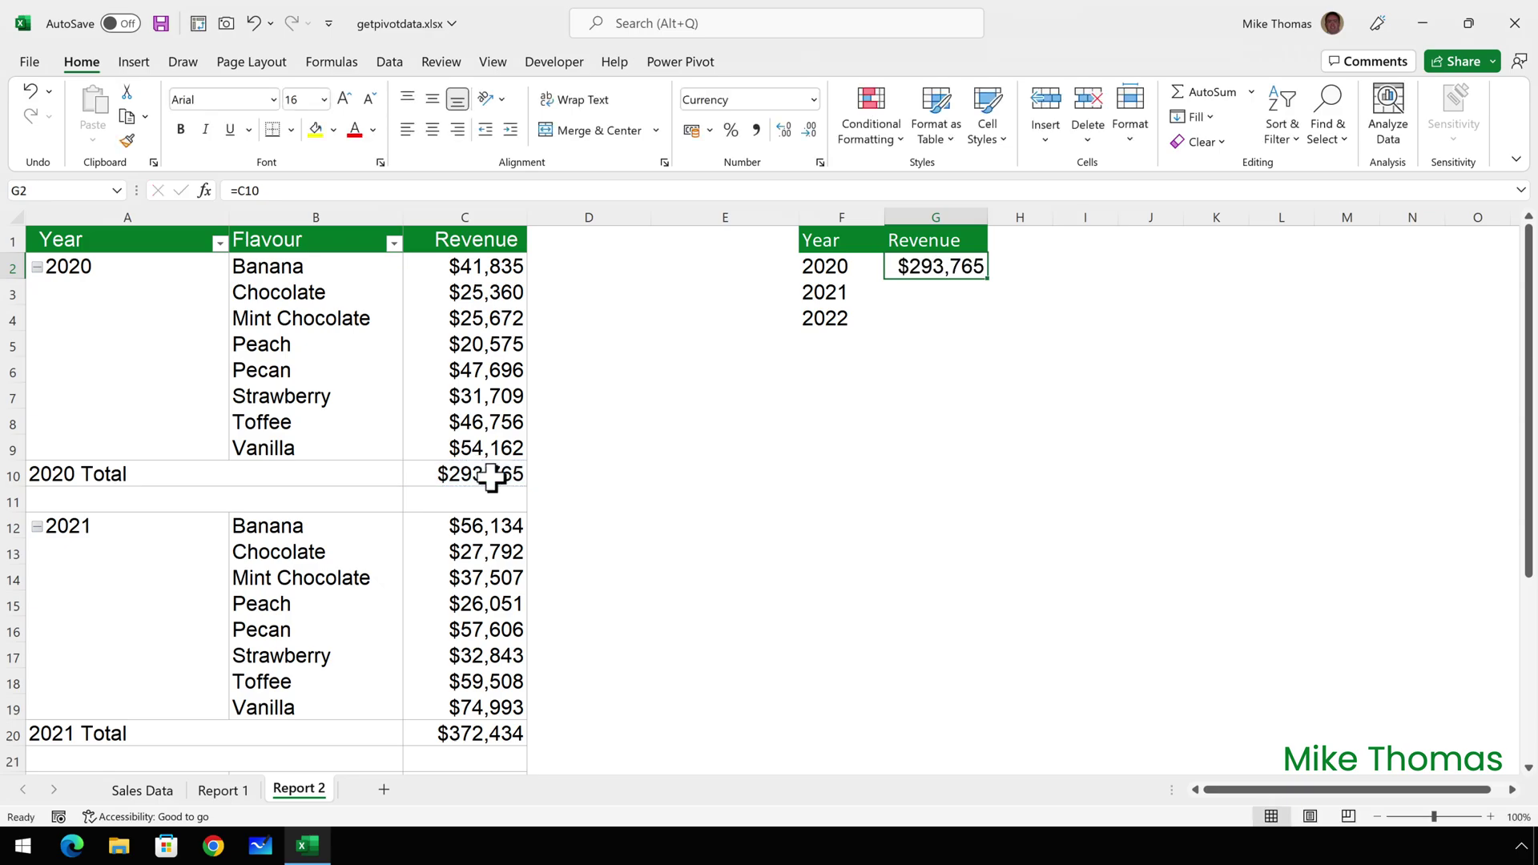